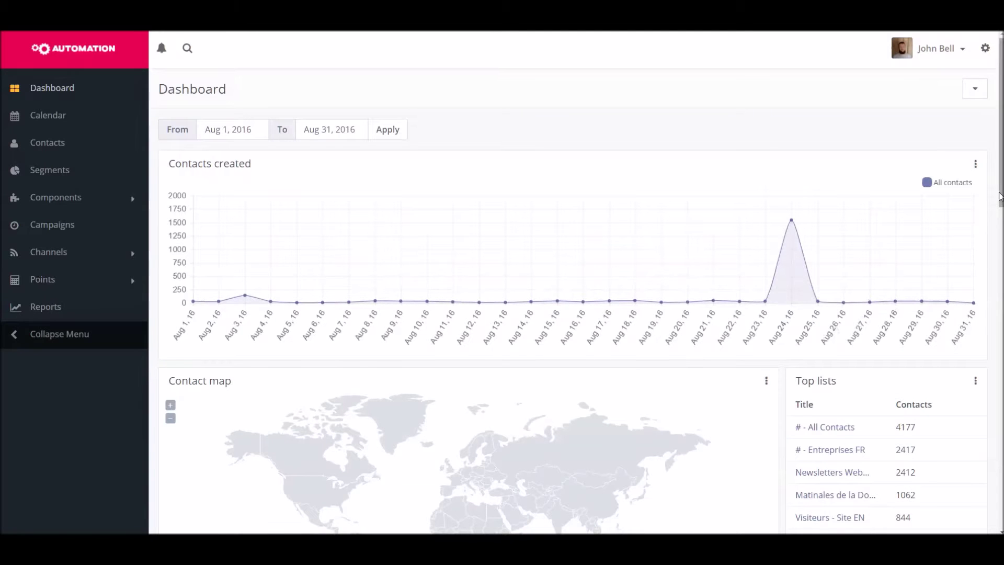
Start a new landing page and glance at its HTML source without changes.
scroll(573, 305, "down", 2)
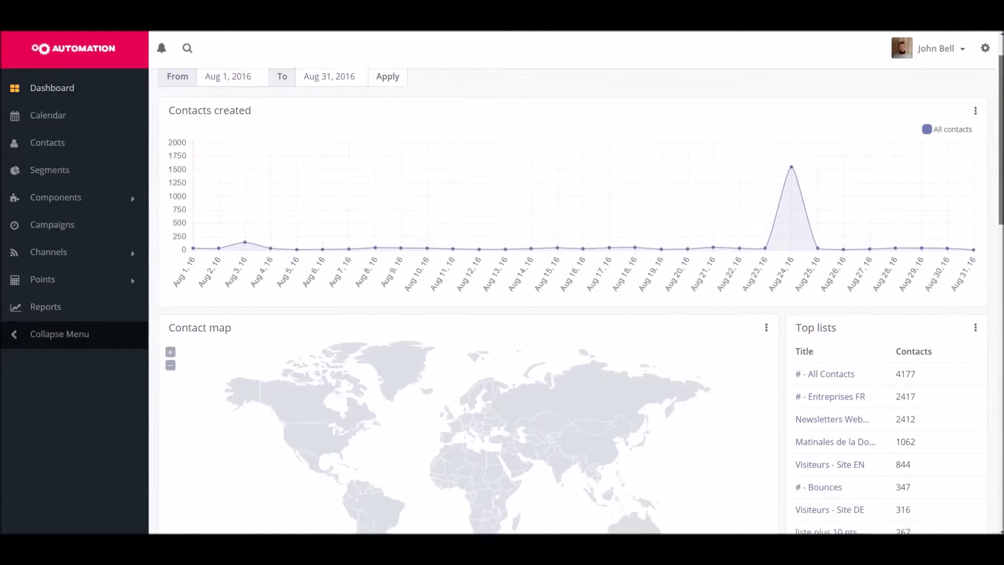
scroll(573, 305, "down", 2)
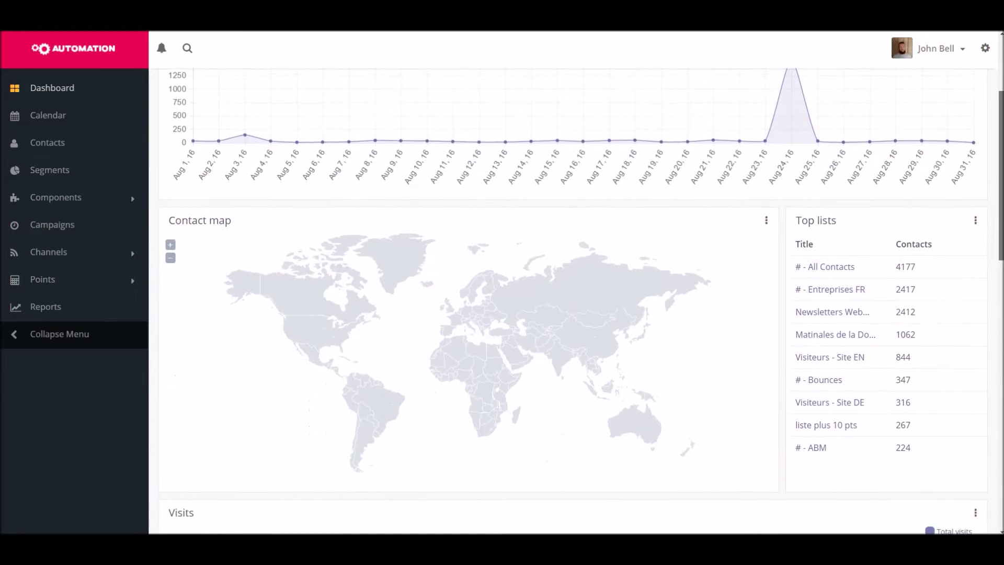
scroll(573, 305, "down", 2)
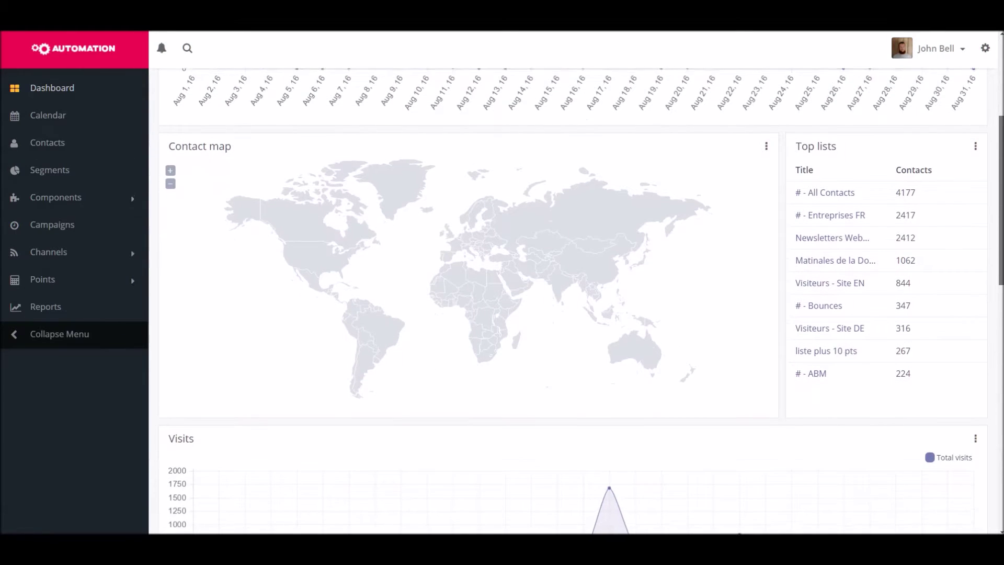
scroll(1000, 311, "down", 3)
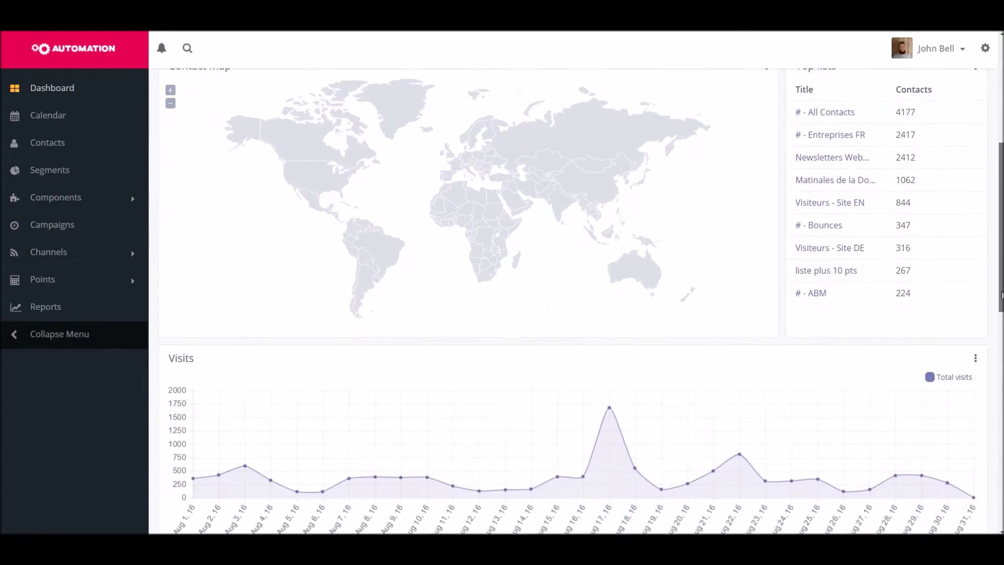
left_click_drag(1001, 311, 989, 419)
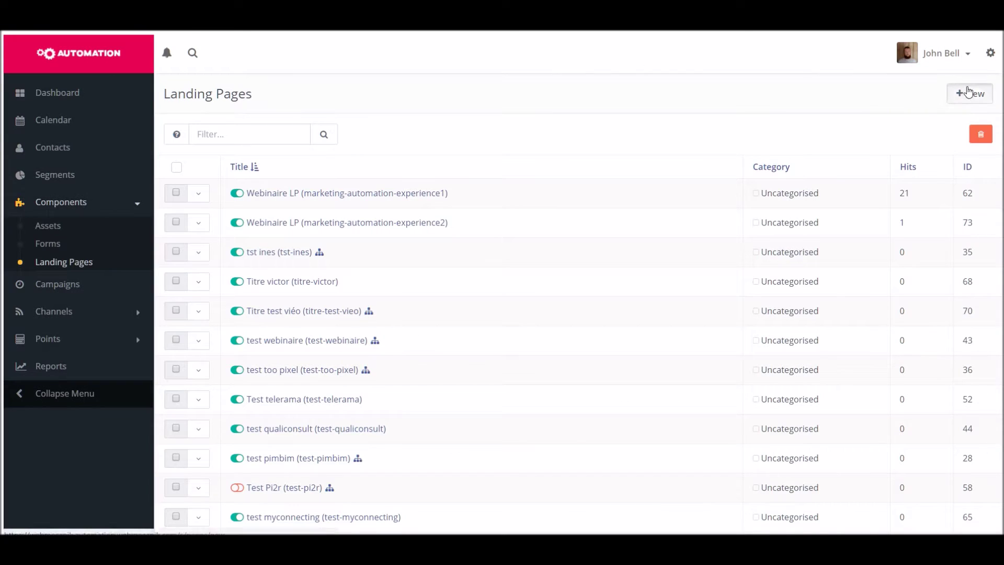
left_click(962, 96)
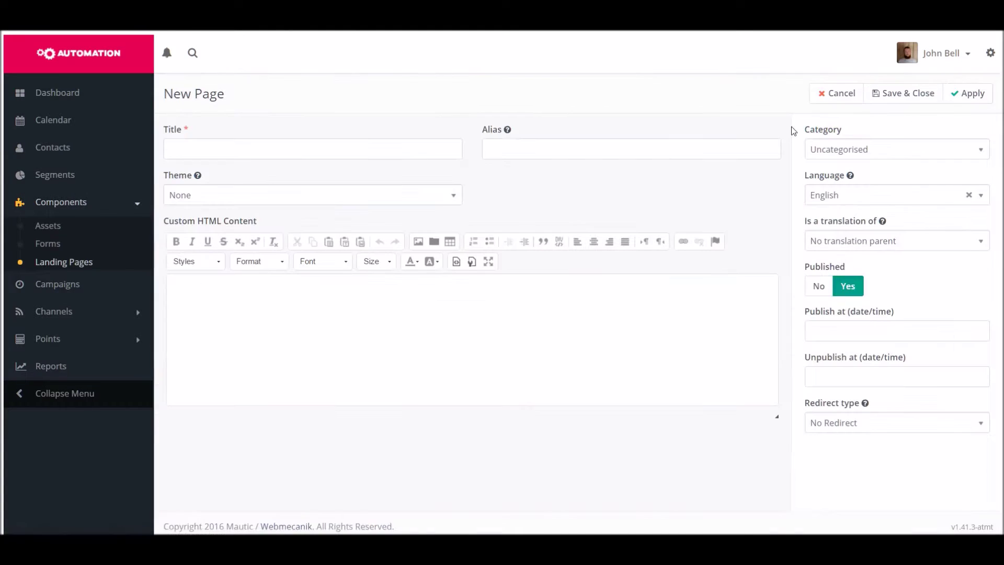
left_click(456, 261)
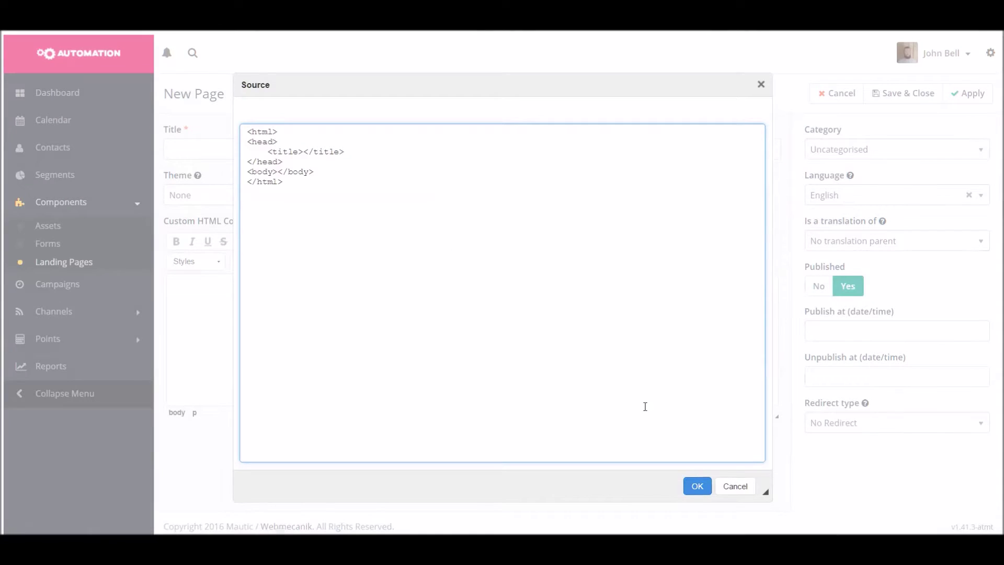
left_click(732, 486)
Apply the Webmecanik theme and place the #automationDay - 1er retour des tables form beside the logo.
left_click(374, 198)
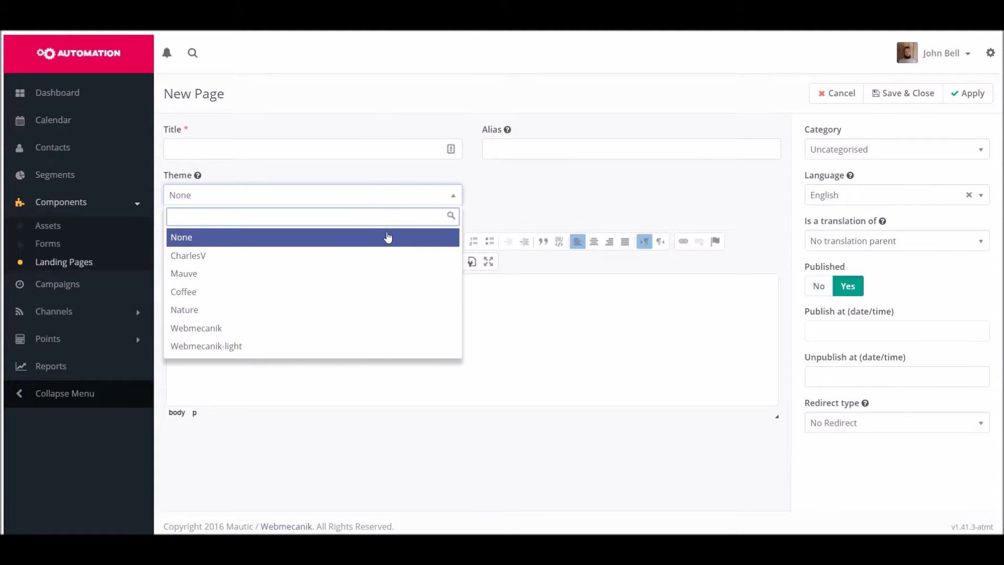
left_click(386, 329)
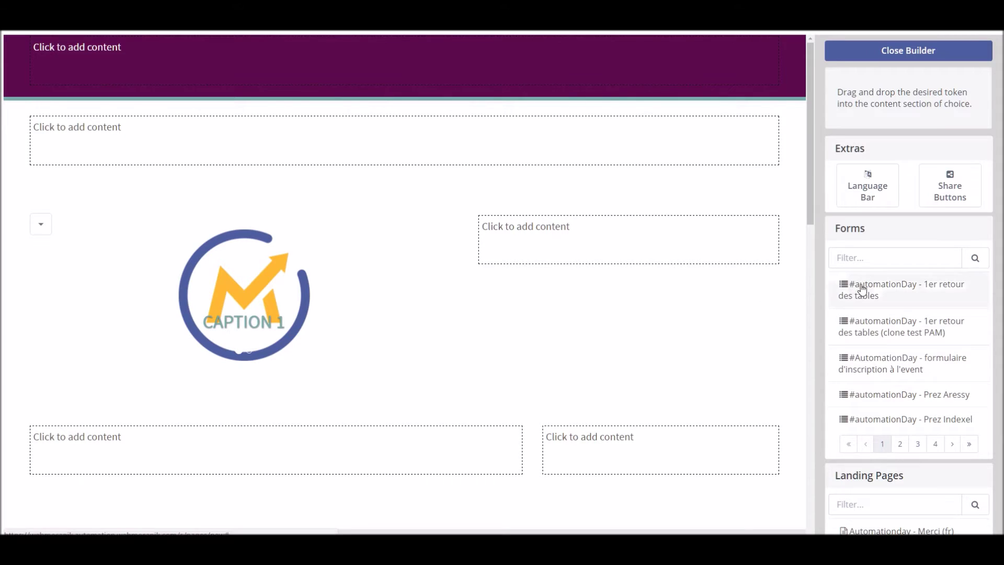
left_click_drag(681, 246, 598, 221)
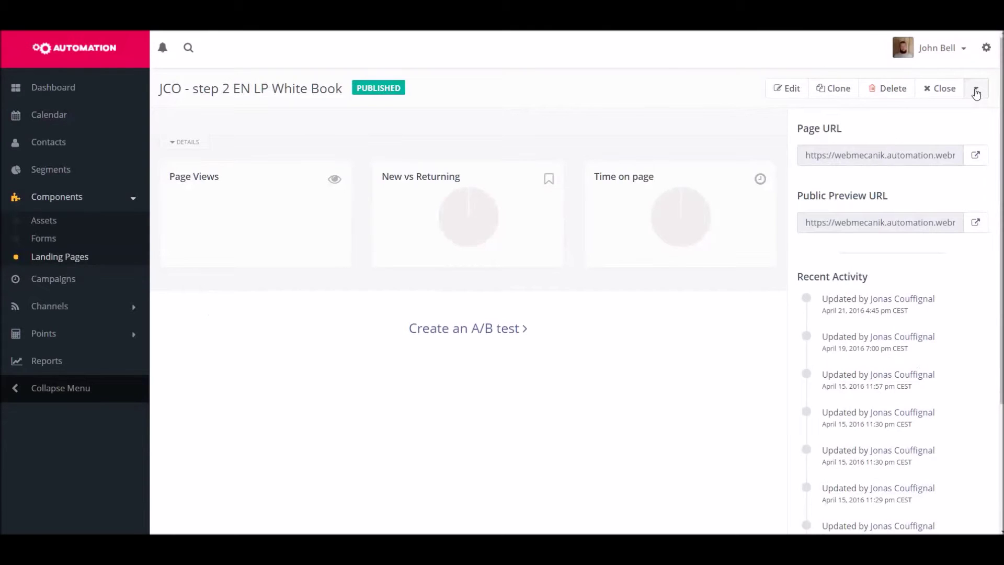
Add an A/B test variant of the JCO - step 2 EN LP White Book page and close the builder.
left_click(975, 89)
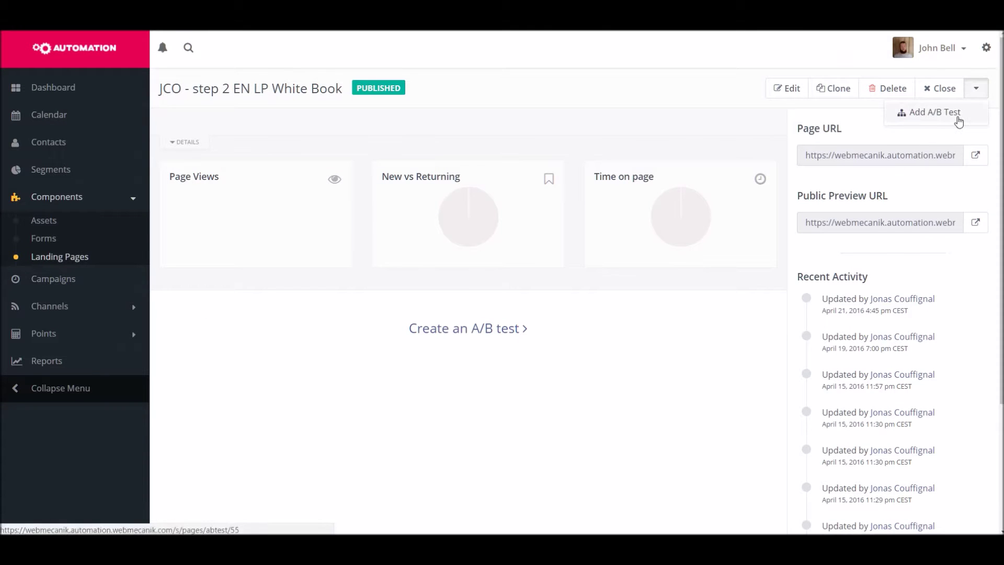
left_click(958, 112)
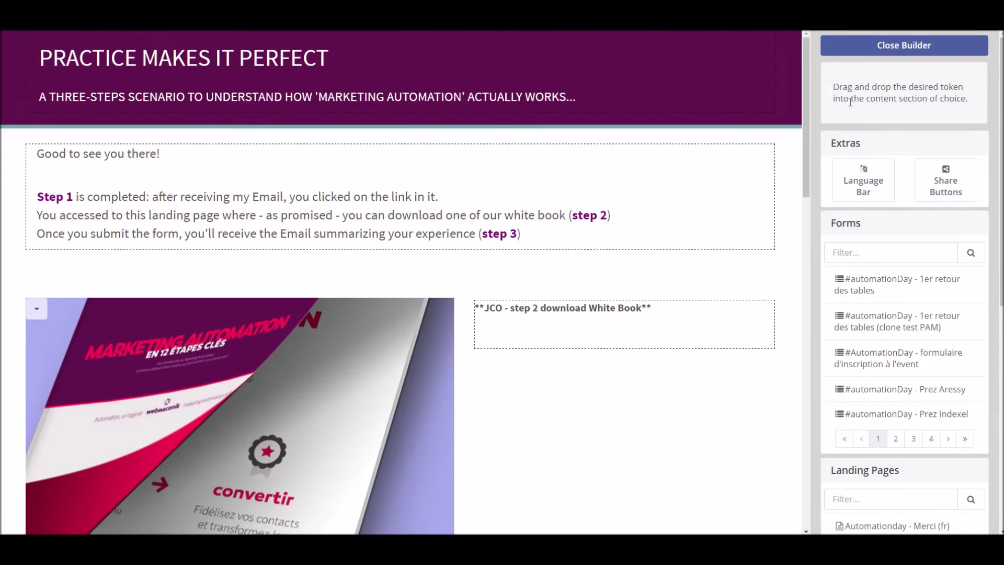
left_click(857, 52)
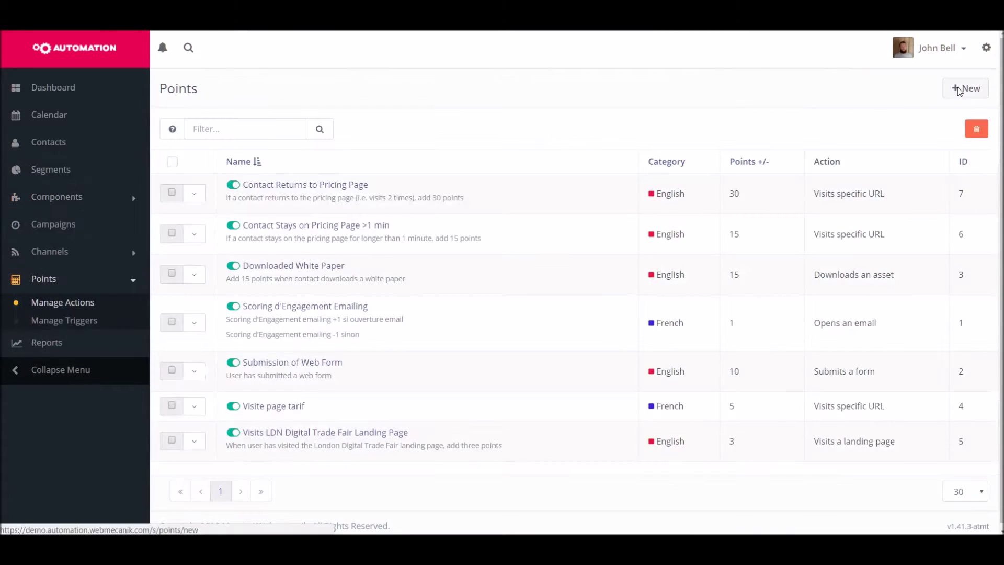
Start a point action named 'Submission of Web Form' worth 10 points.
left_click(958, 88)
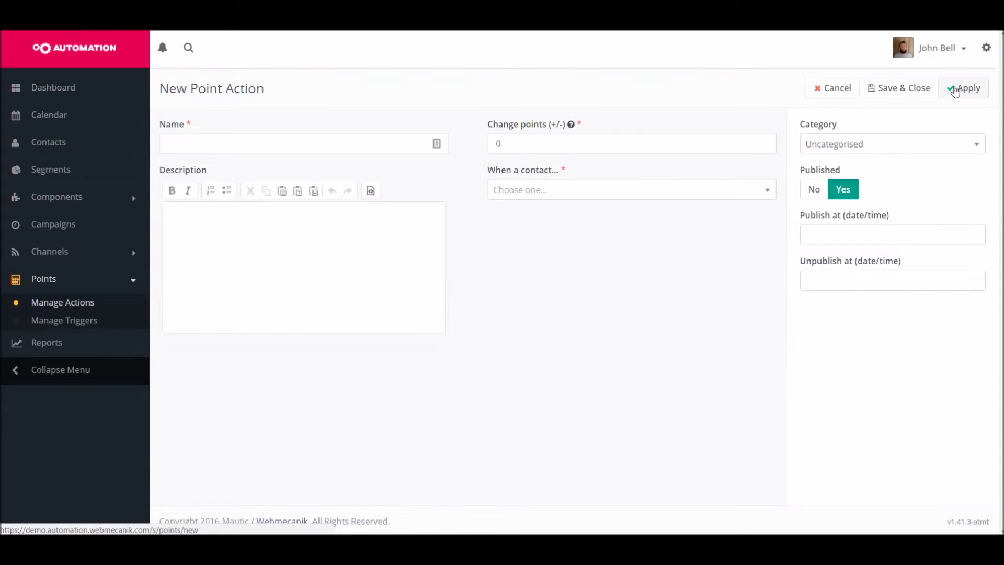
left_click(386, 145)
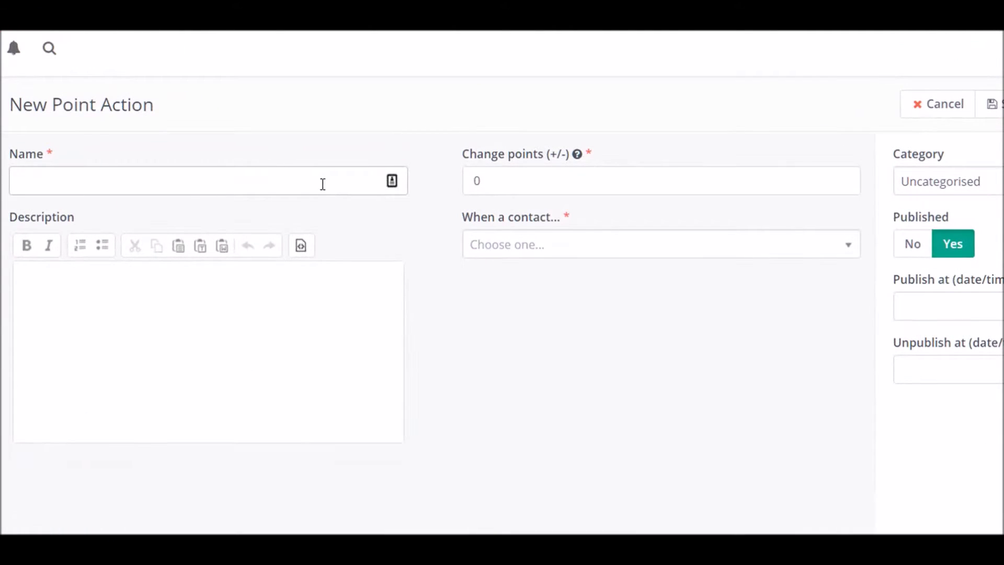
type("Submi")
key("Down")
key("Tab")
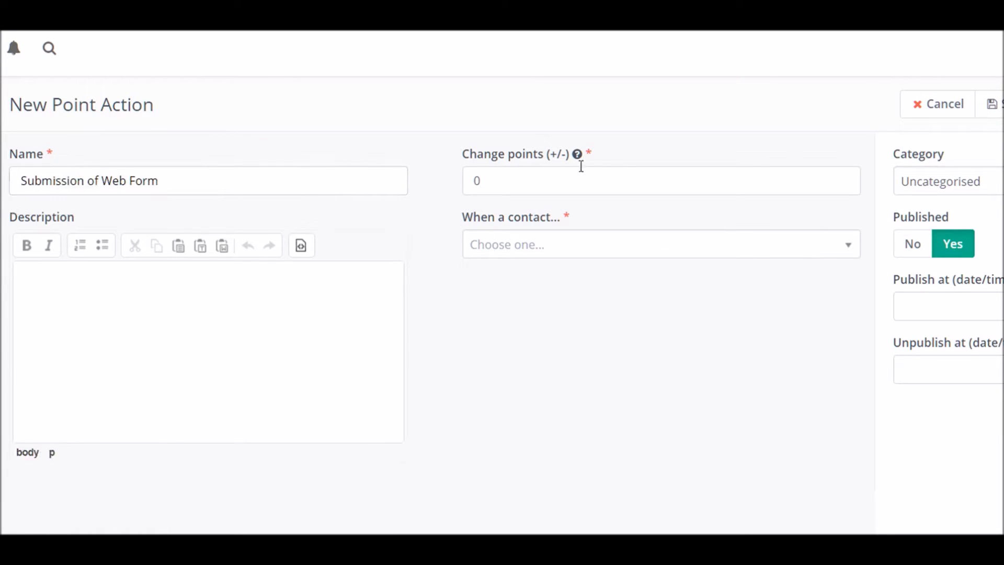
key("Tab")
type("10")
key("Tab")
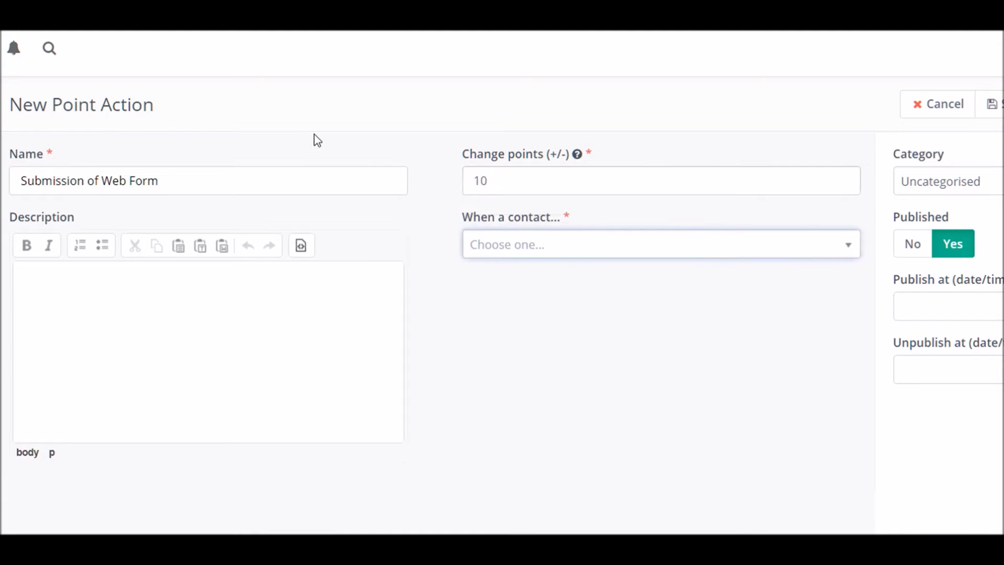
Award the action's points when a contact submits a form.
left_click(237, 282)
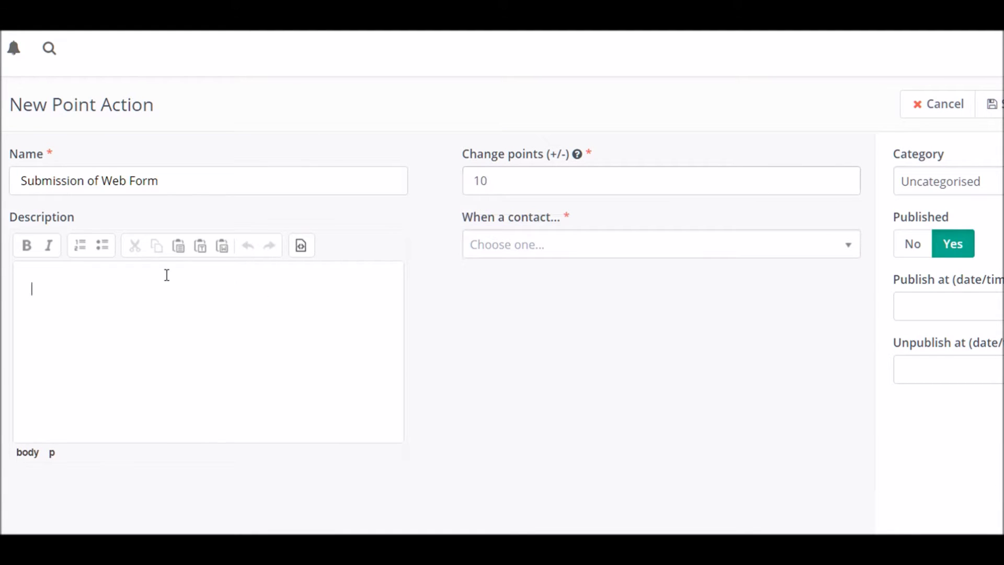
left_click(557, 253)
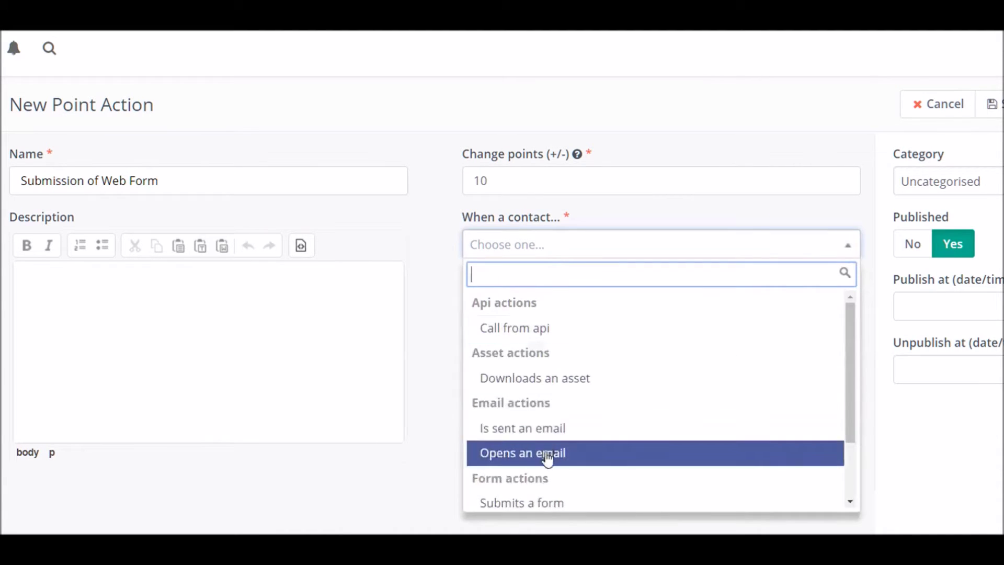
scroll(554, 450, "down", 2)
left_click(559, 419)
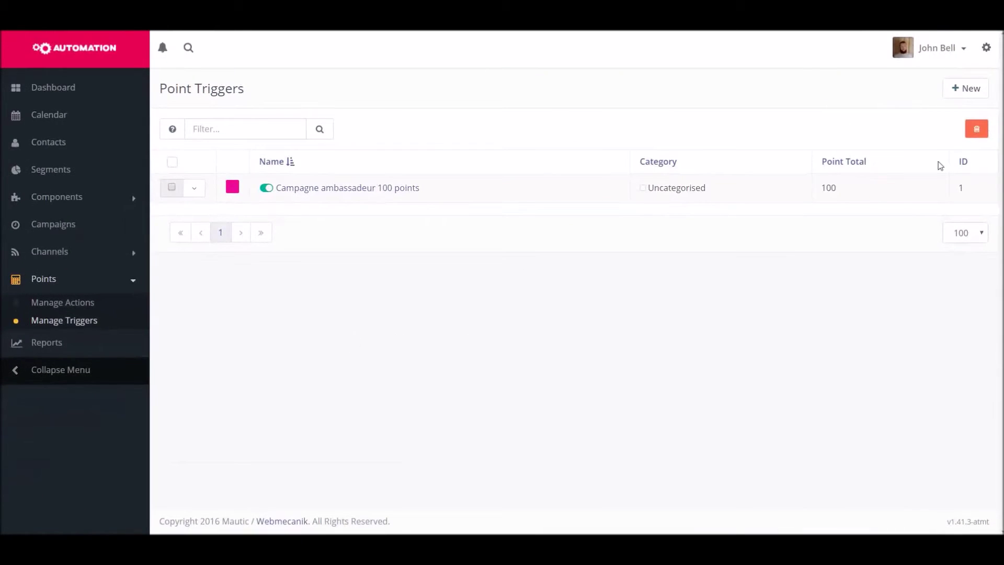
Start a point trigger named 'Integrate with CRM' requiring a minimum of 50 points.
left_click(958, 89)
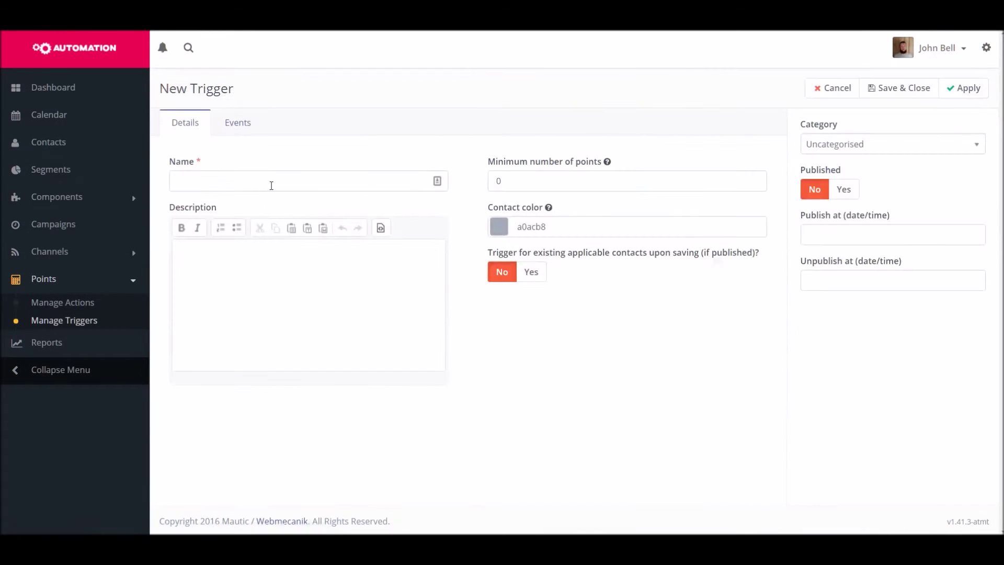
left_click(271, 185)
type("Integrate")
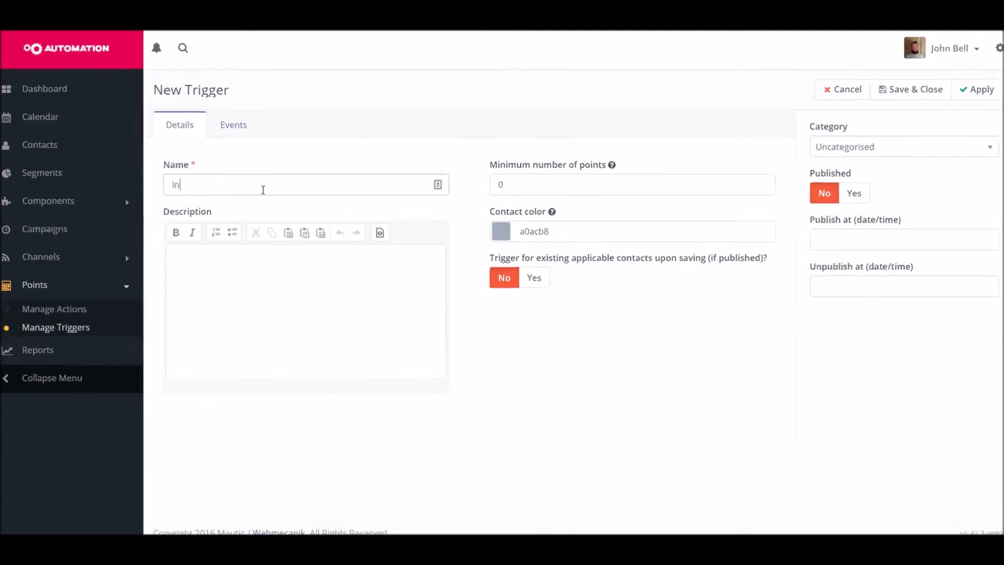
type(" with C")
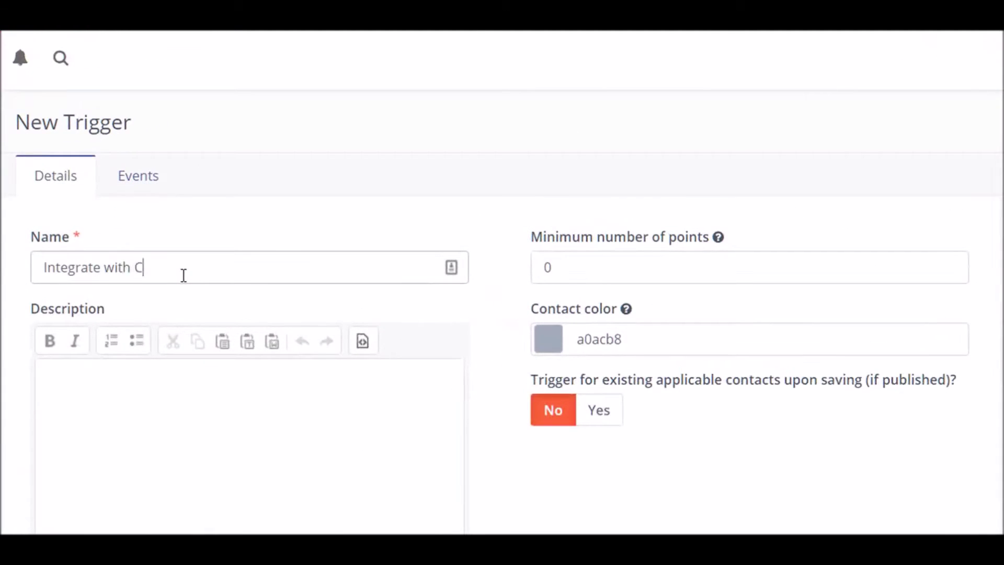
type("RM")
key("Tab")
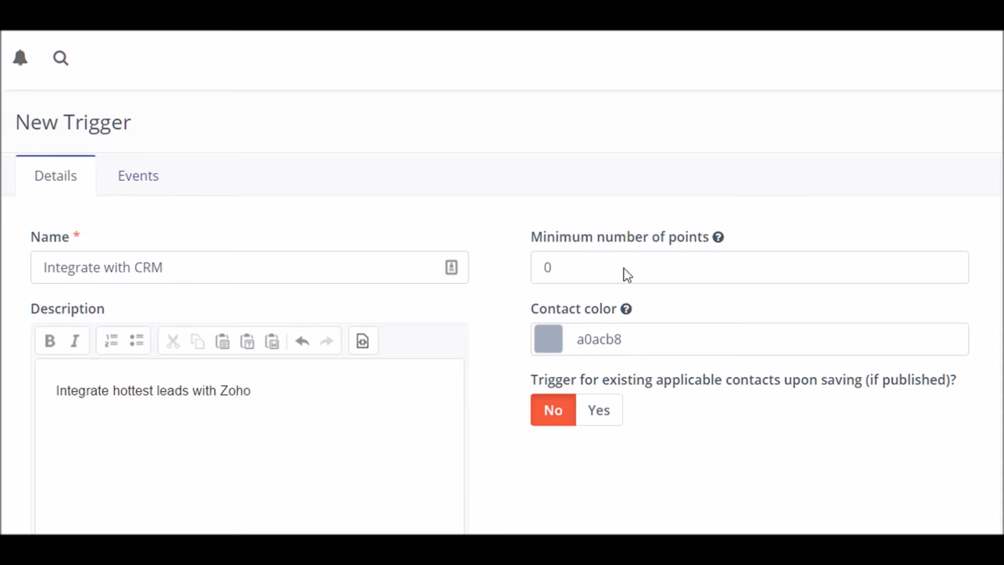
key("Tab")
type("50")
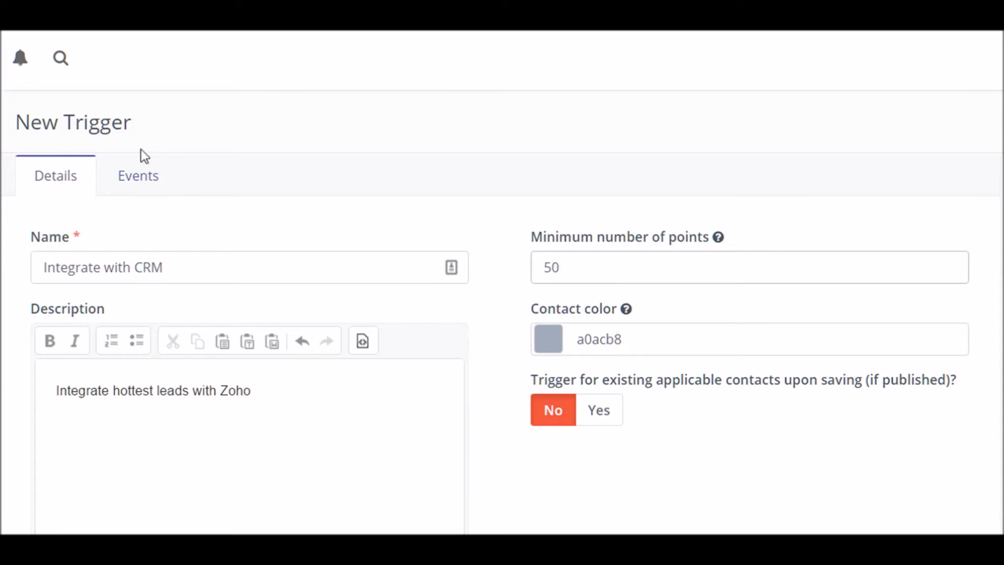
Add an 'Integrate with Zoho' event pushing contacts to Zoho CRM, then save the trigger.
left_click(138, 175)
left_click(116, 262)
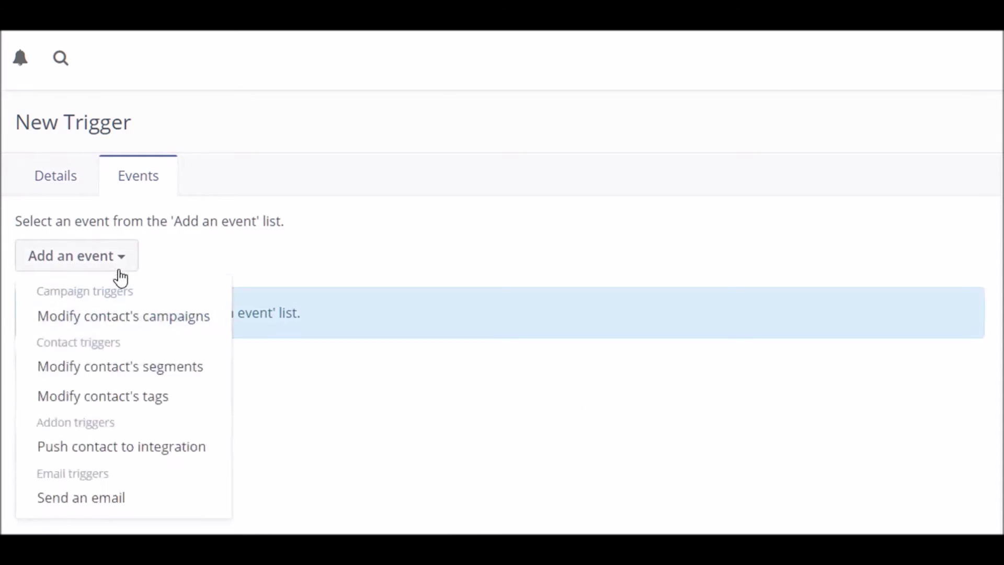
left_click(110, 454)
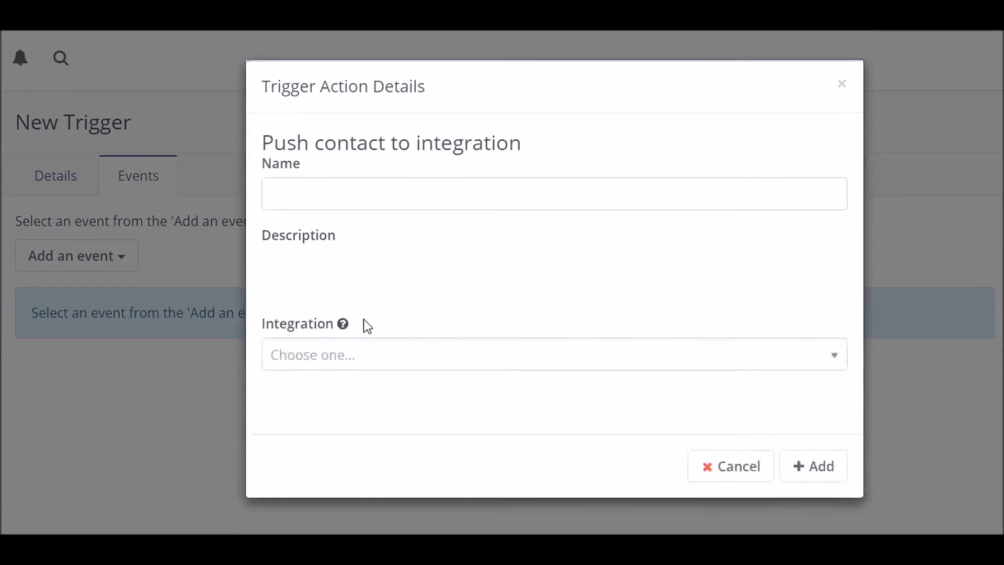
left_click(331, 203)
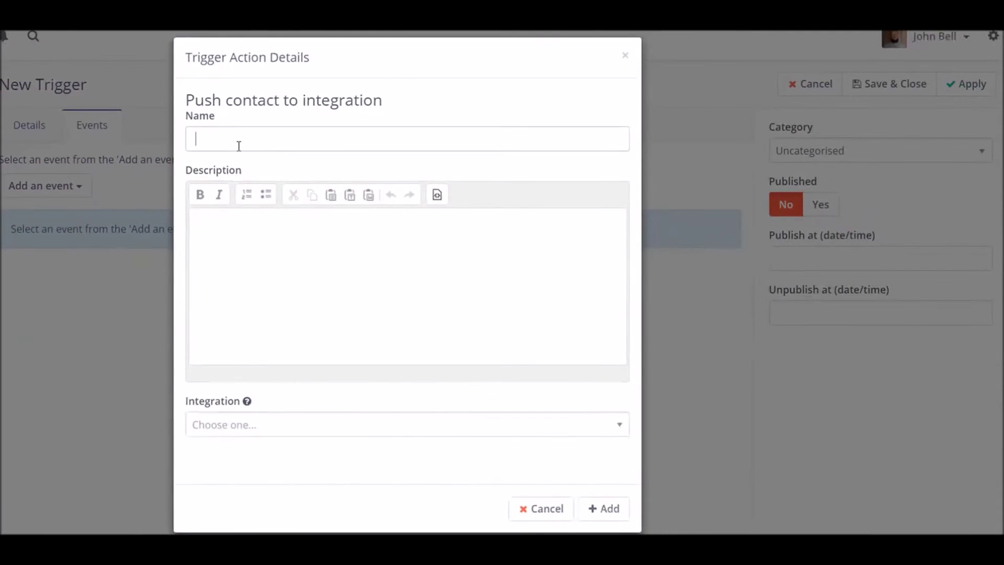
type("Integrate with Zoho")
left_click(242, 434)
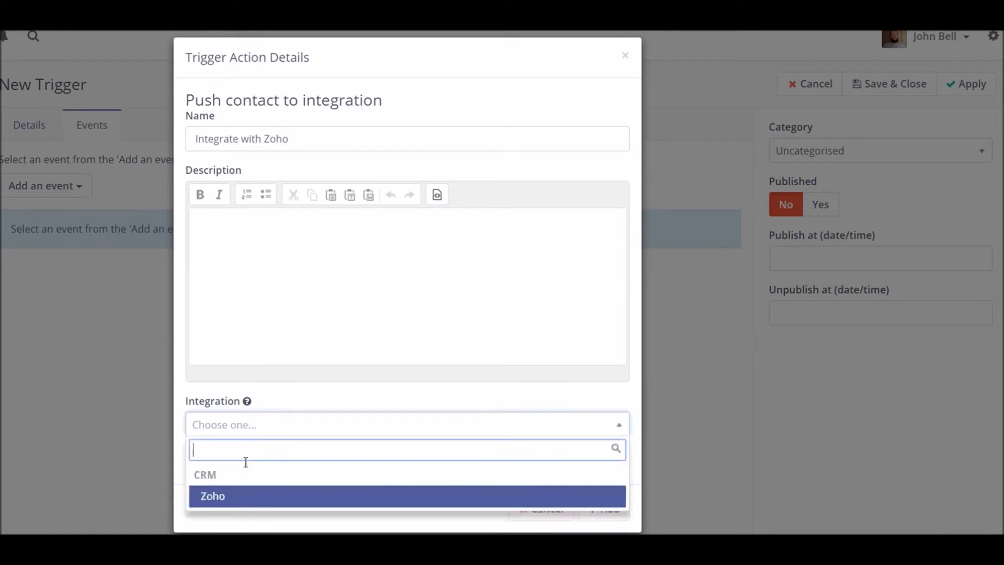
left_click(253, 497)
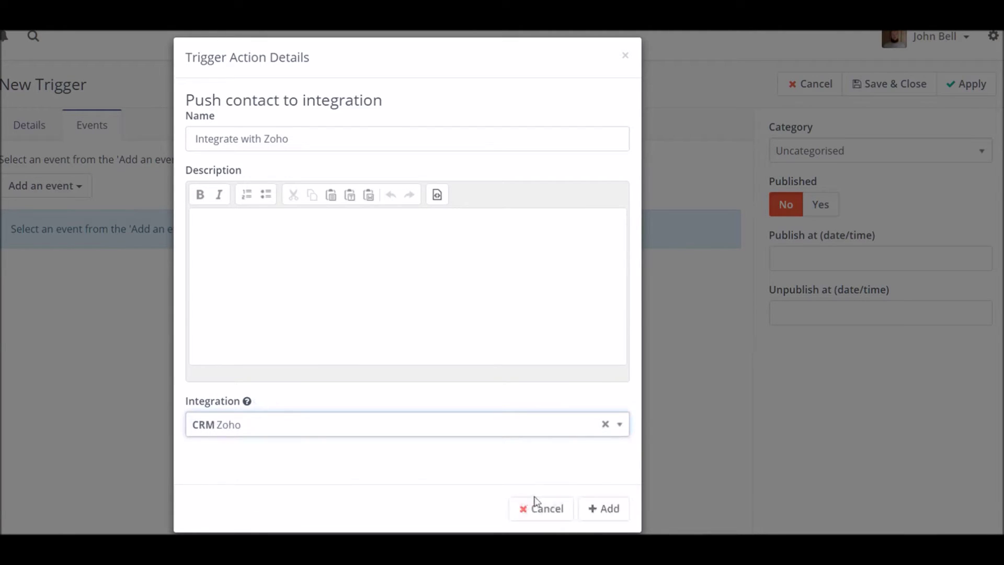
left_click(594, 518)
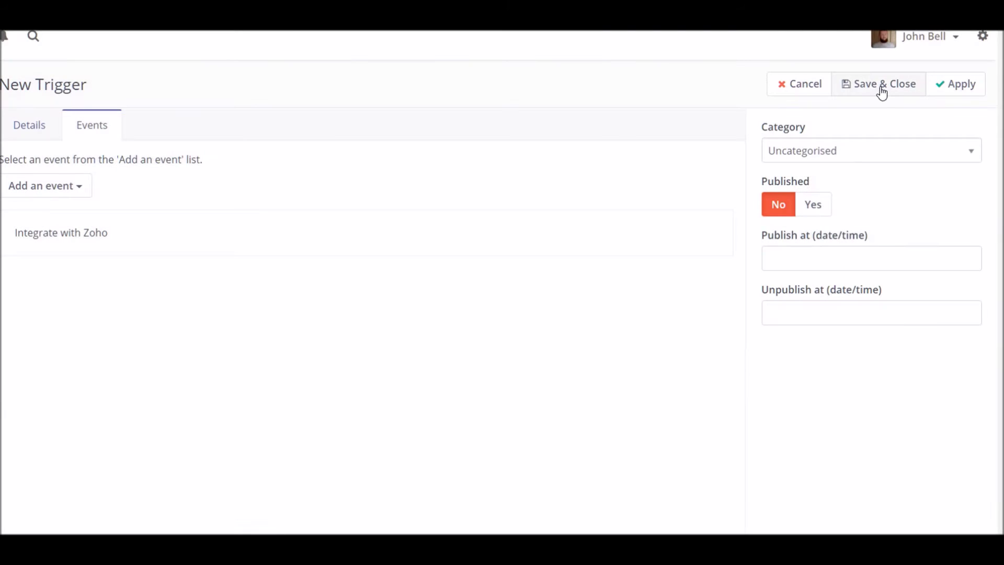
left_click(879, 91)
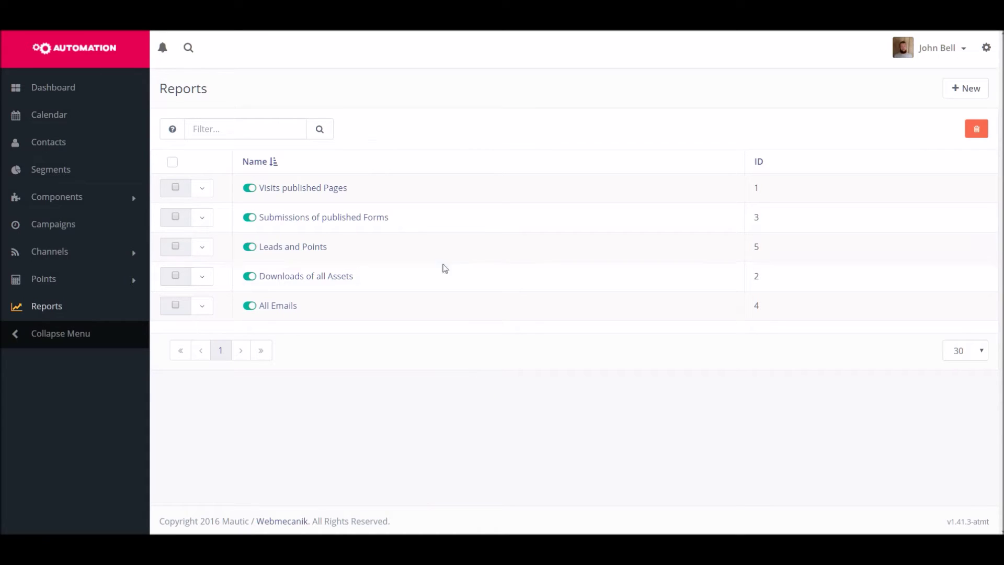
Open the Visits published Pages report from the Reports list.
left_click(334, 195)
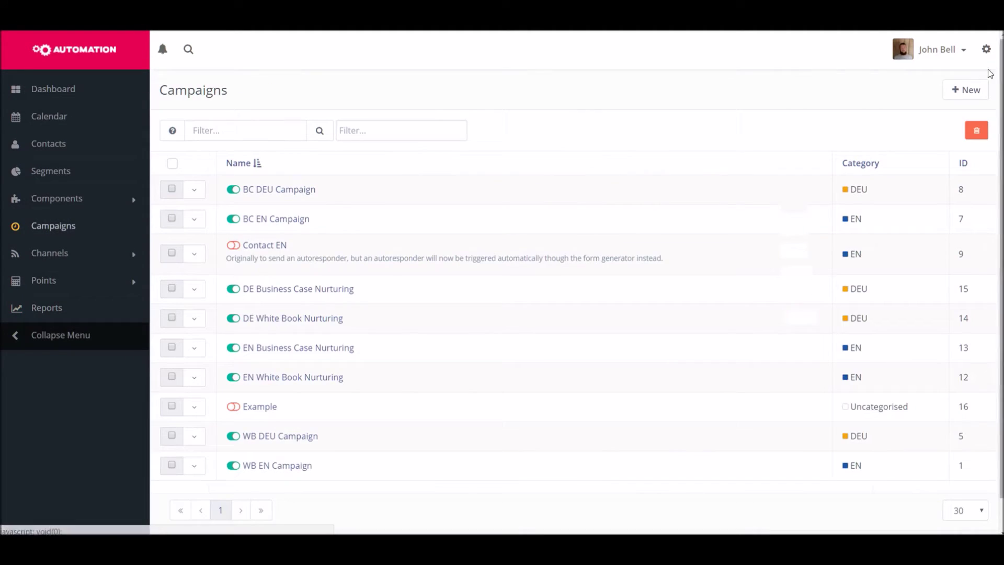
Create a new campaign named White Paper and launch its builder.
left_click(968, 89)
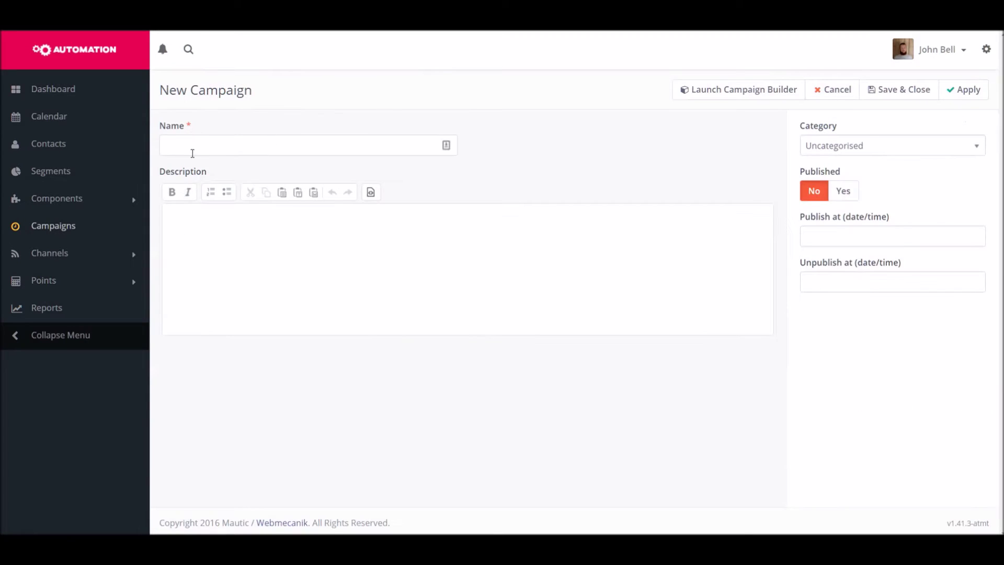
type("White")
key("Down")
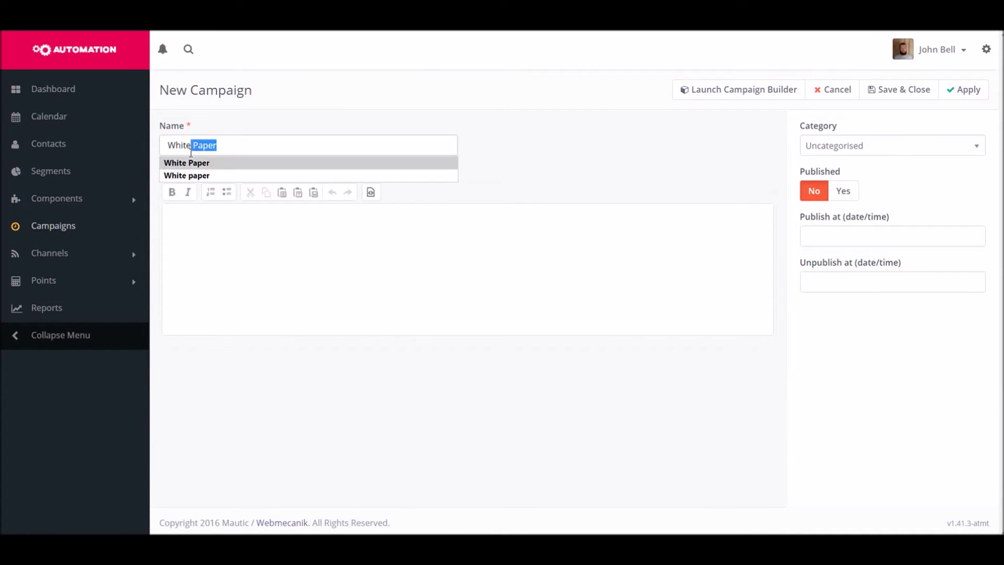
key("Return")
left_click(705, 94)
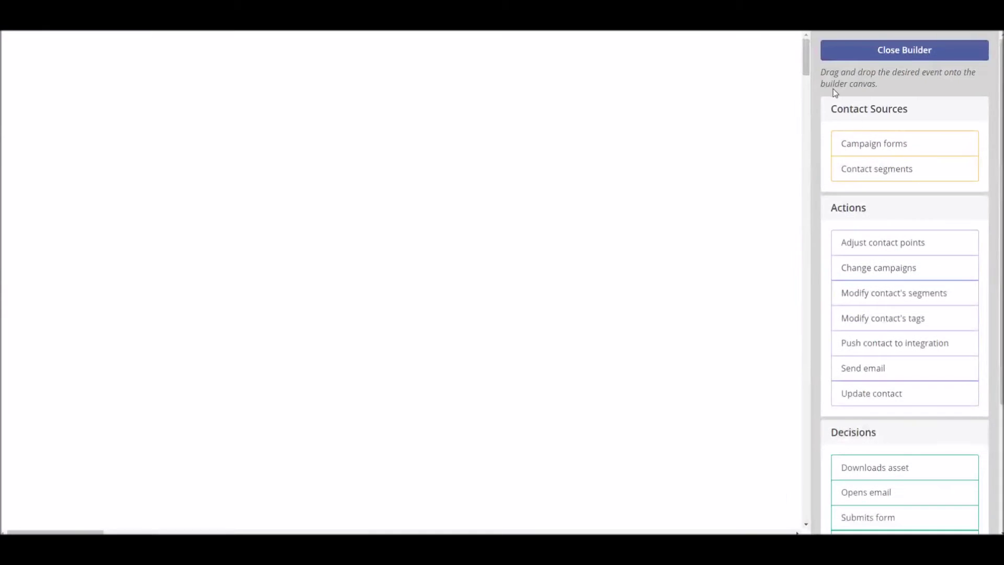
Add a contact segments source using the White Book EN (12 Steps) segment.
left_click_drag(847, 164, 413, 133)
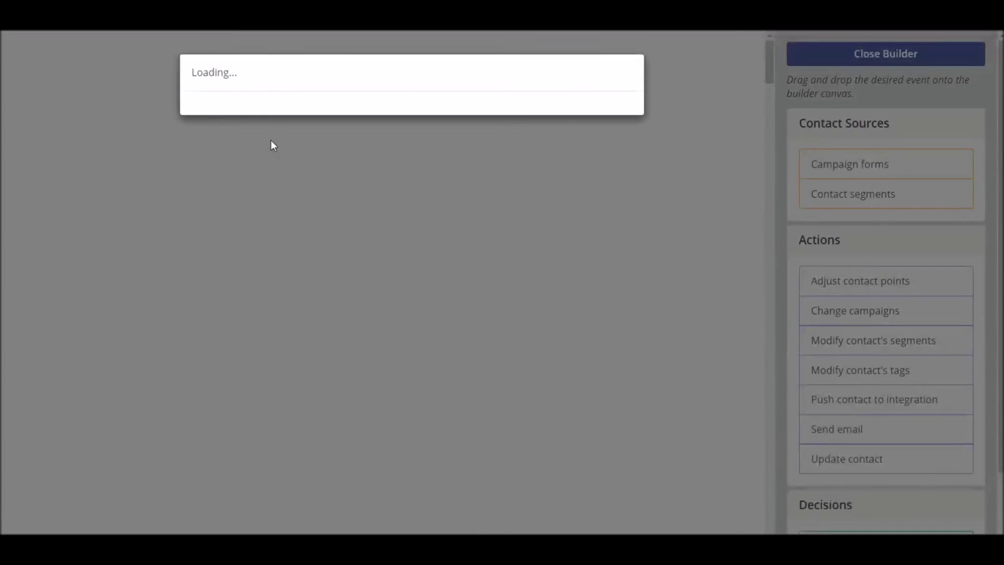
left_click(287, 149)
scroll(313, 209, "down", 8)
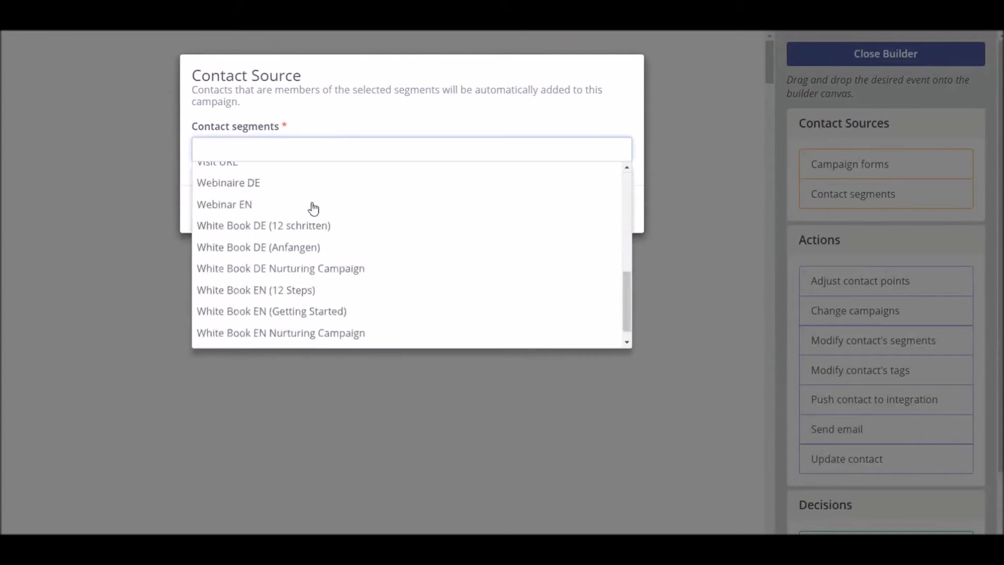
scroll(318, 275, "down", 1)
left_click(320, 274)
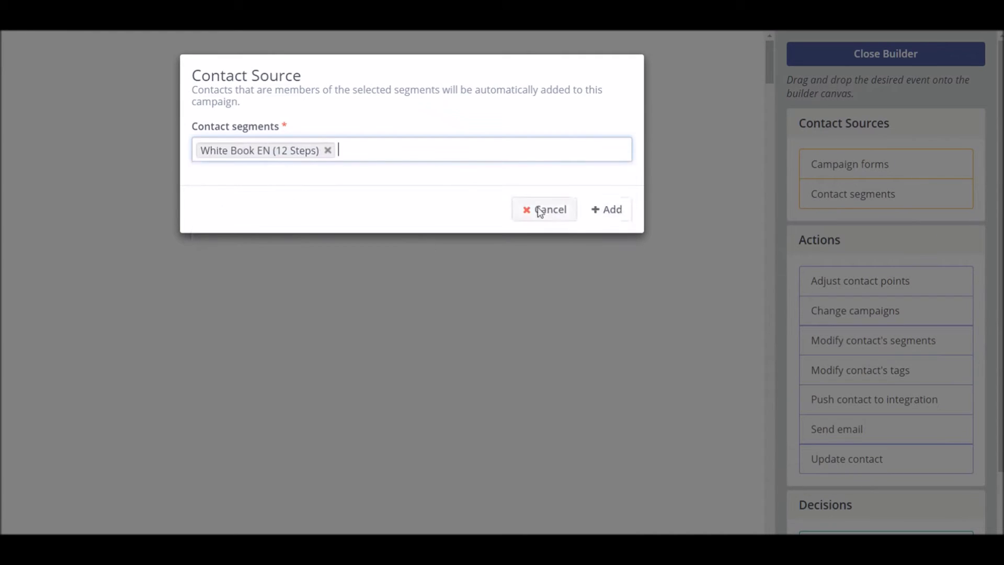
left_click(616, 210)
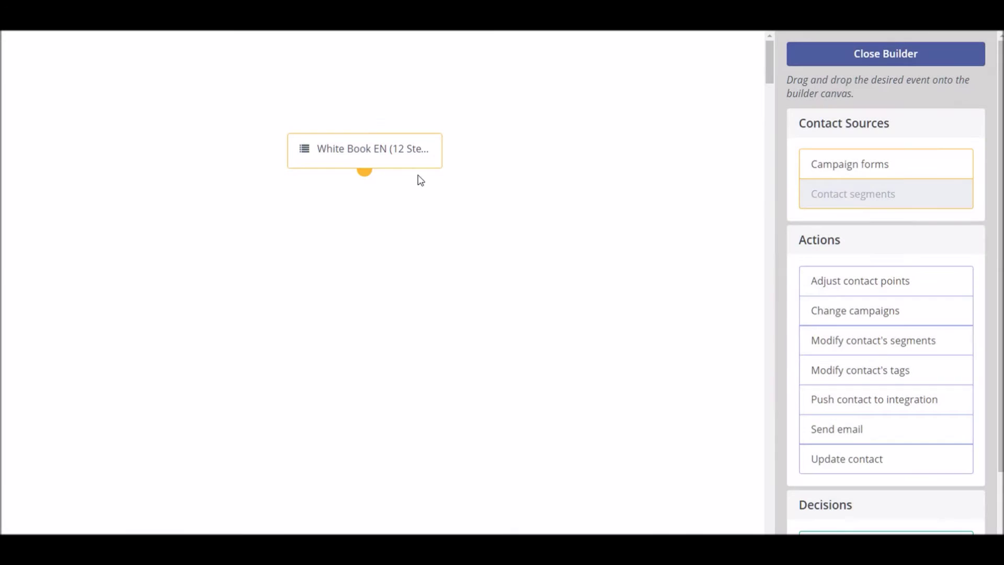
Add an 'Add 5 points' action of 5 points and connect the segment source to it.
left_click_drag(833, 284, 162, 230)
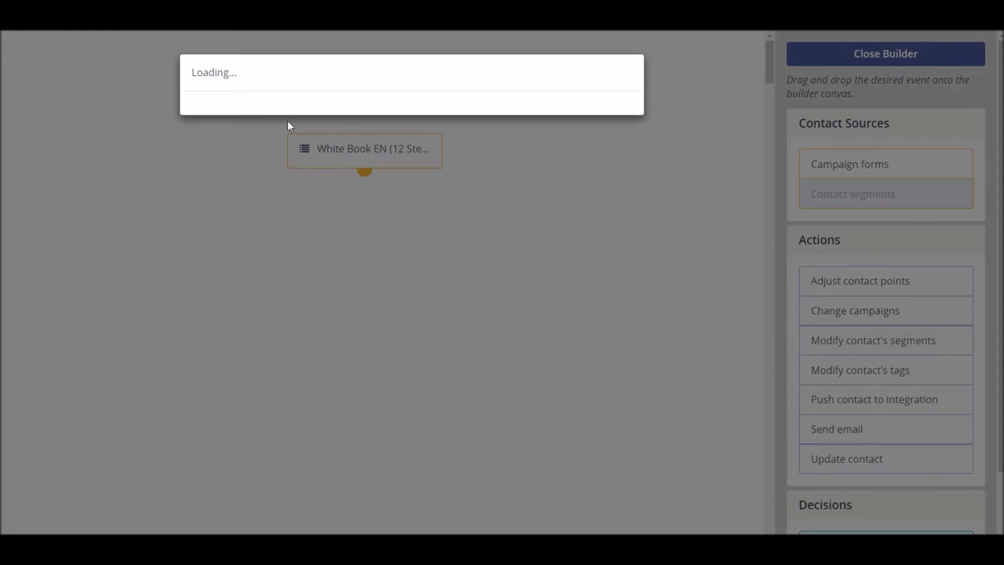
left_click(242, 134)
type("Add 5 points")
left_click(251, 157)
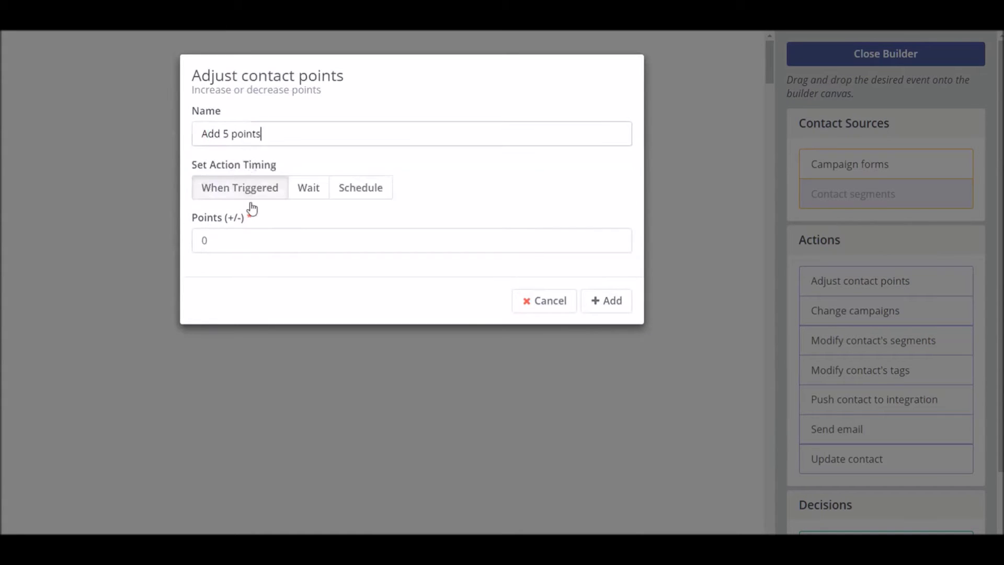
left_click(250, 242)
type("5")
left_click(601, 300)
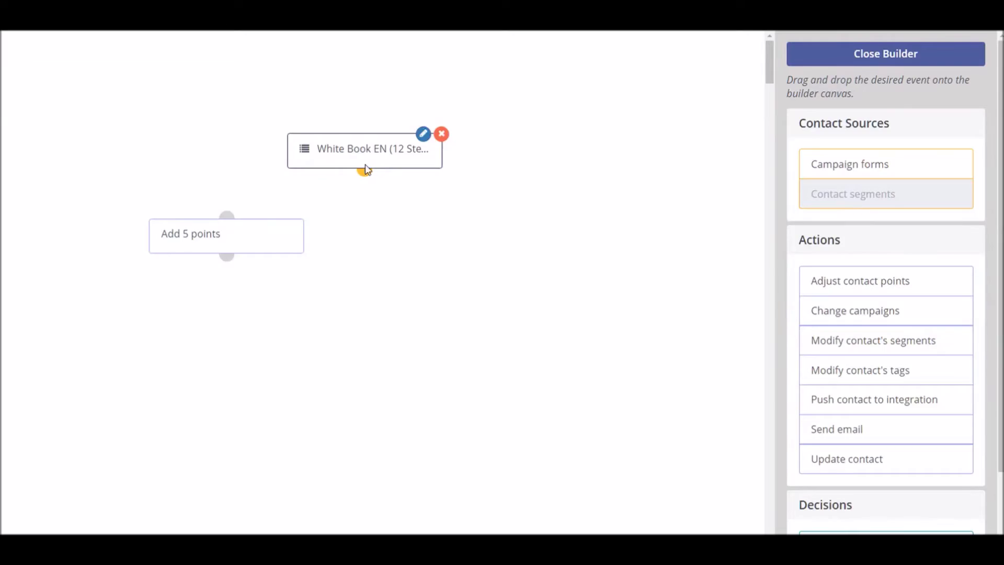
left_click_drag(365, 173, 227, 222)
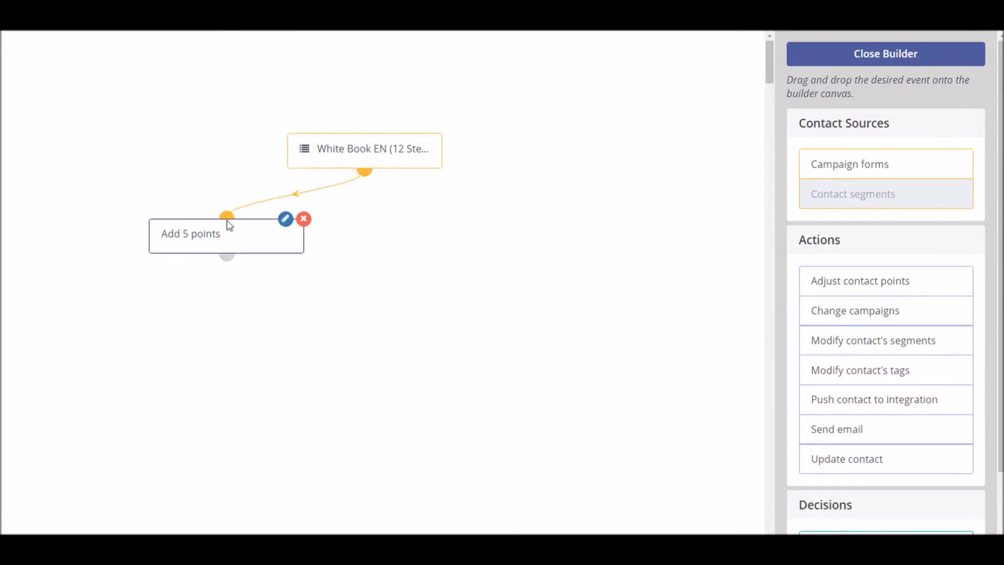
left_click_drag(836, 429, 366, 238)
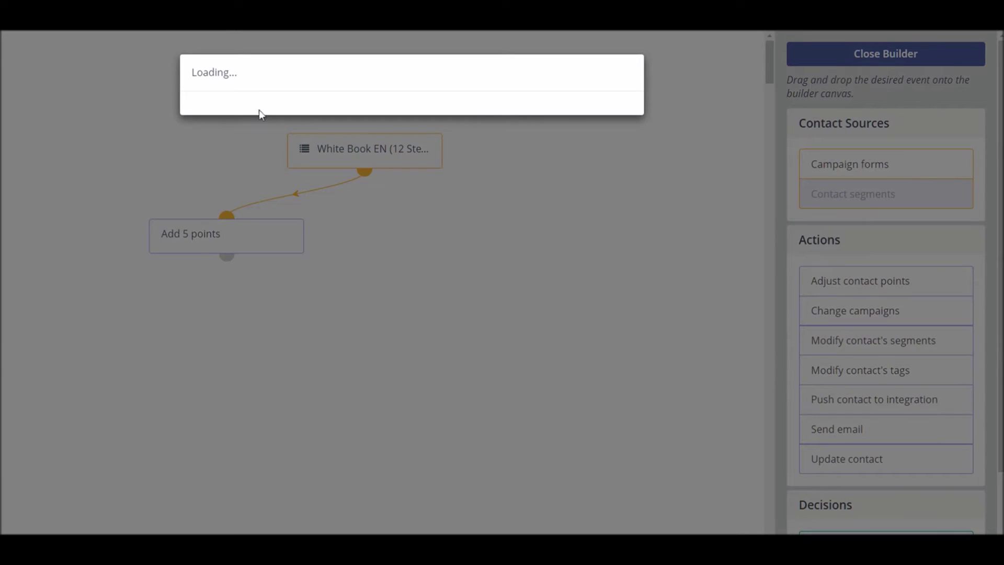
Add a Follow Up email step sending EN White Paper (12 Steps) Follow Up, linked from the segment source.
type("R")
key("BackSpace")
type("Fo")
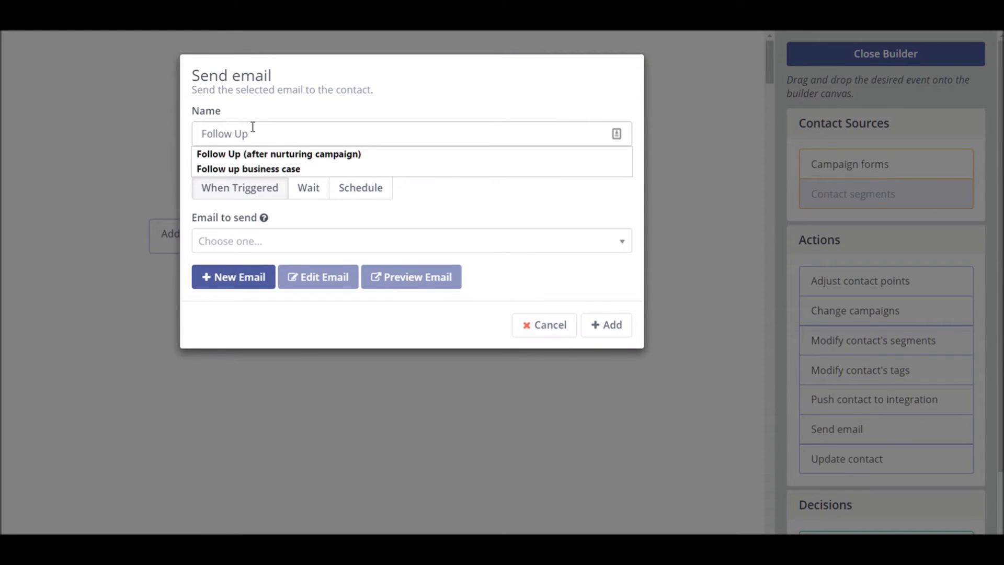
type("llow Up")
left_click(298, 238)
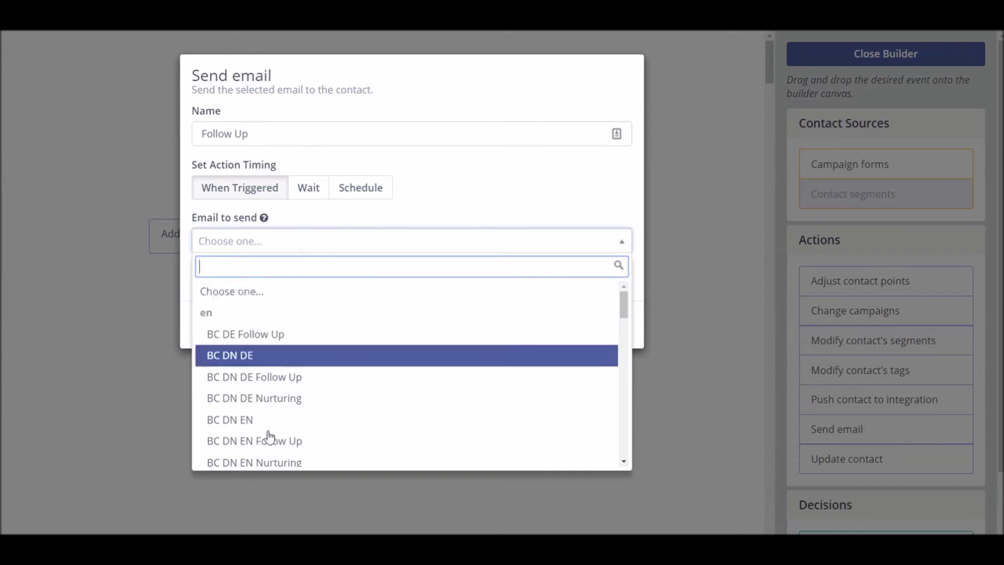
scroll(307, 397, "down", 3)
scroll(335, 386, "down", 10)
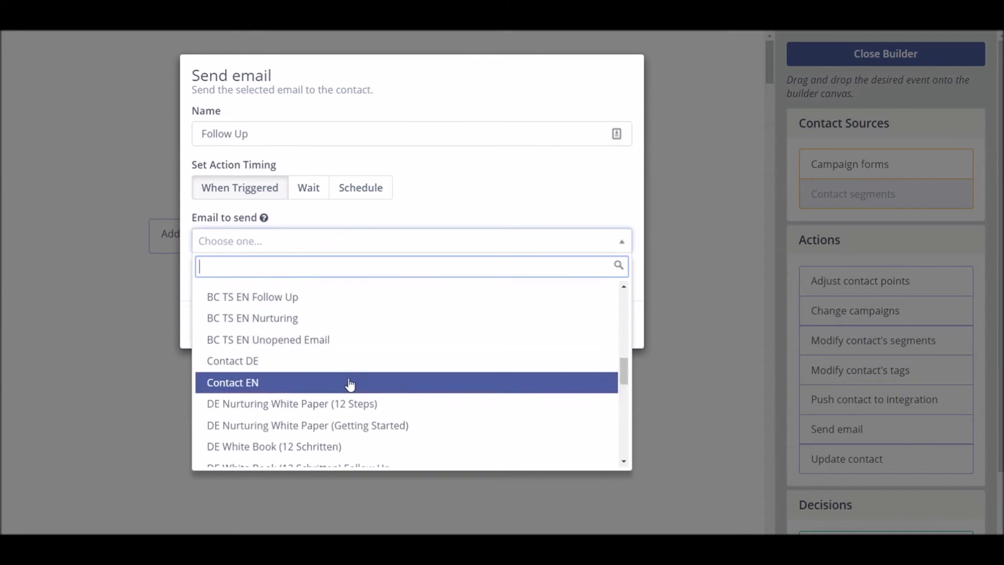
scroll(346, 354, "up", 2)
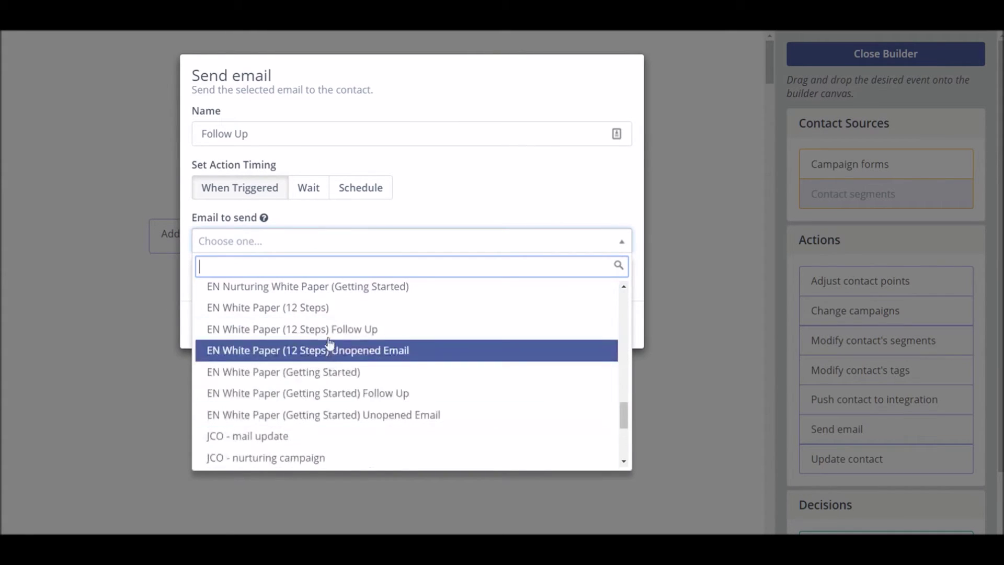
left_click(329, 341)
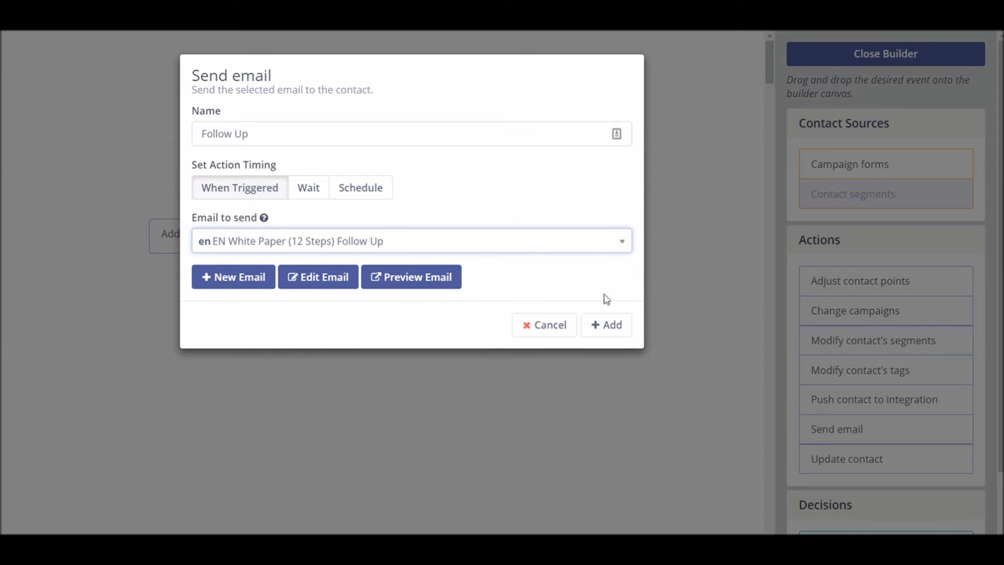
left_click(619, 333)
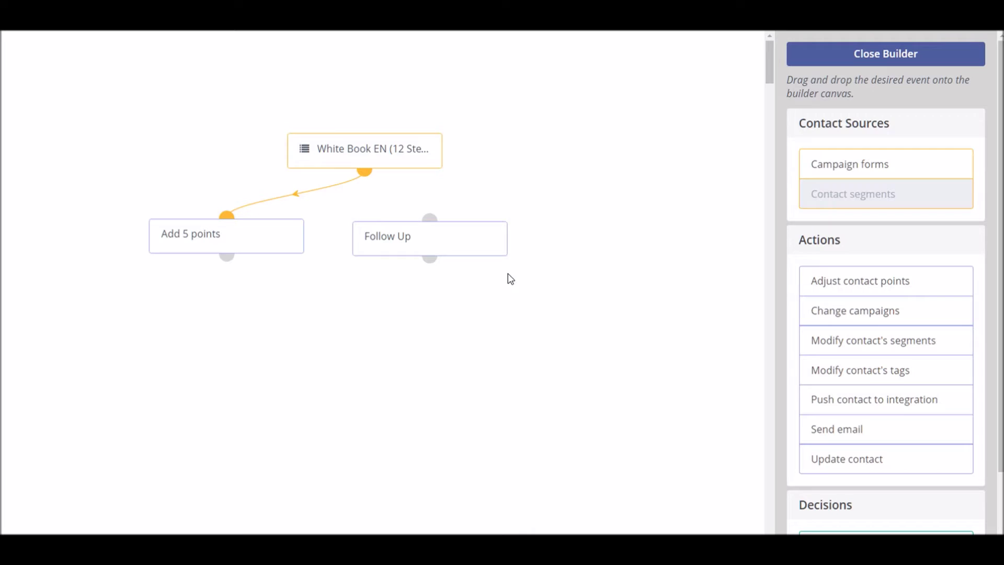
left_click_drag(369, 177, 432, 220)
scroll(872, 477, "down", 2)
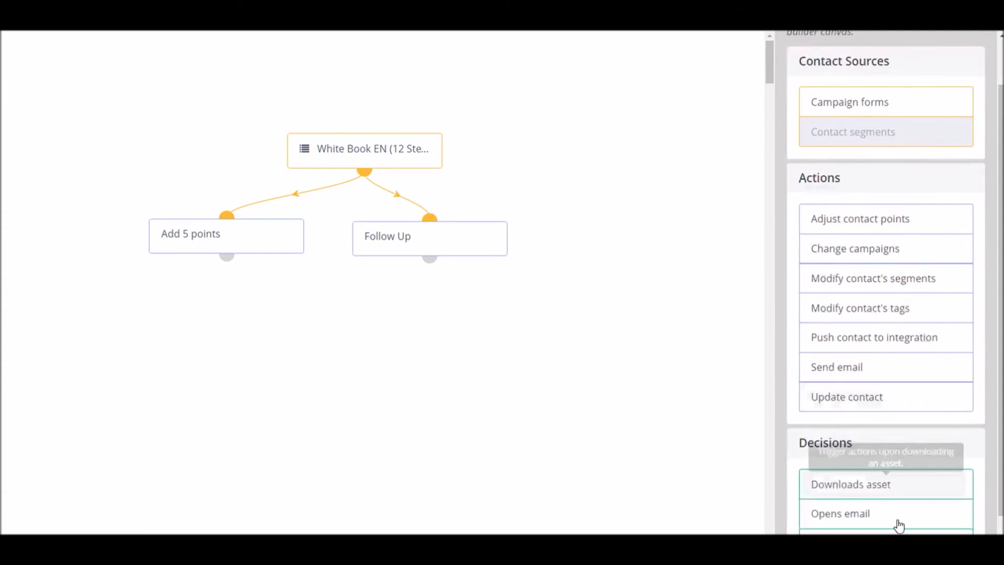
Add an 'Opened email?' decision and connect Follow Up to it.
left_click_drag(863, 513, 352, 323)
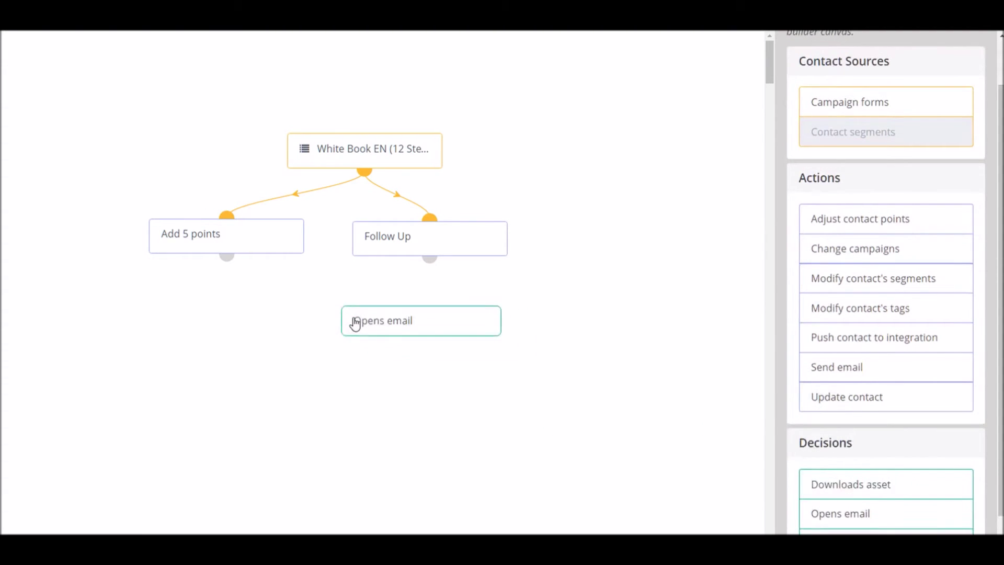
left_click(245, 140)
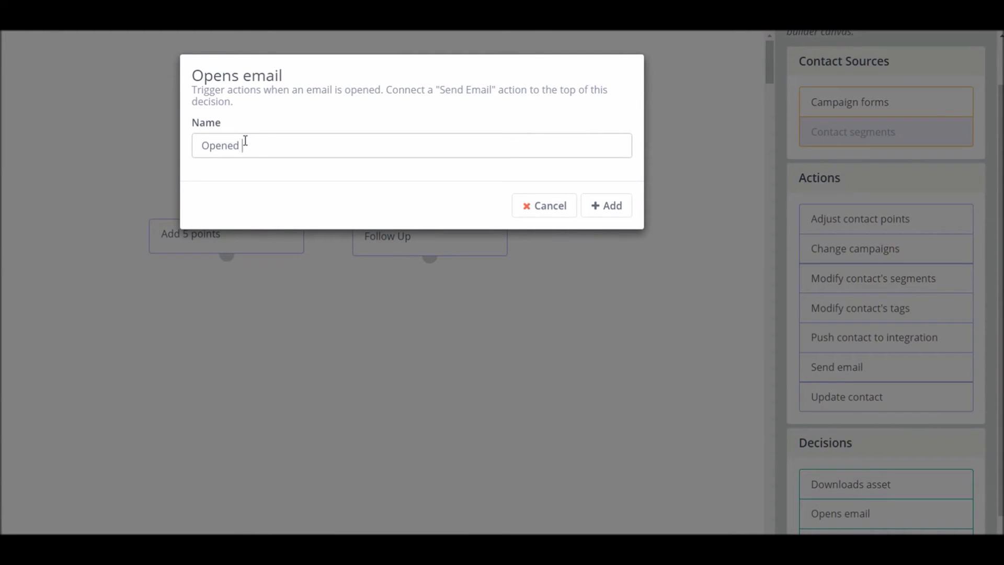
left_click(612, 205)
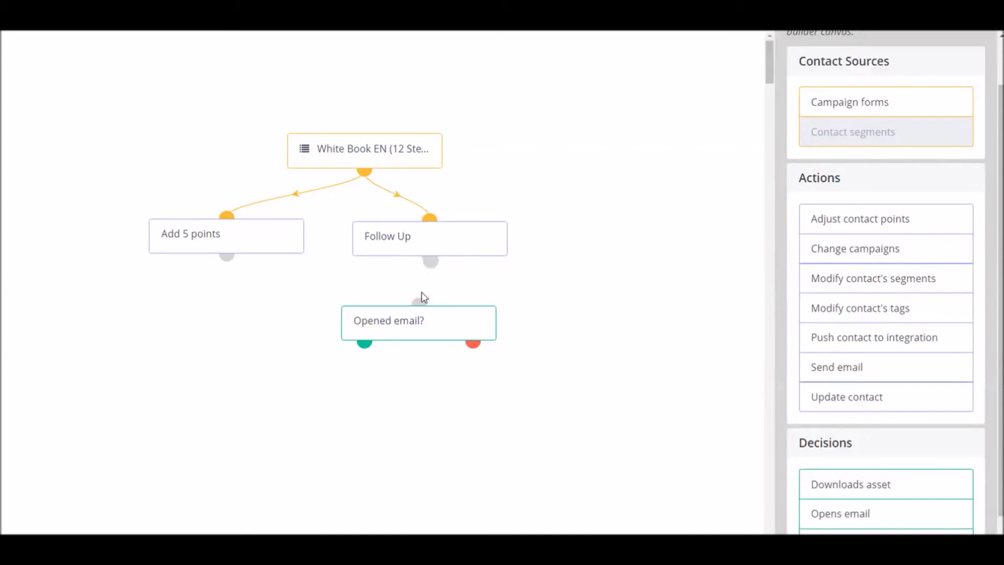
mouse_move(355, 321)
left_mouse_down()
mouse_move(408, 311)
mouse_move(370, 314)
left_mouse_up()
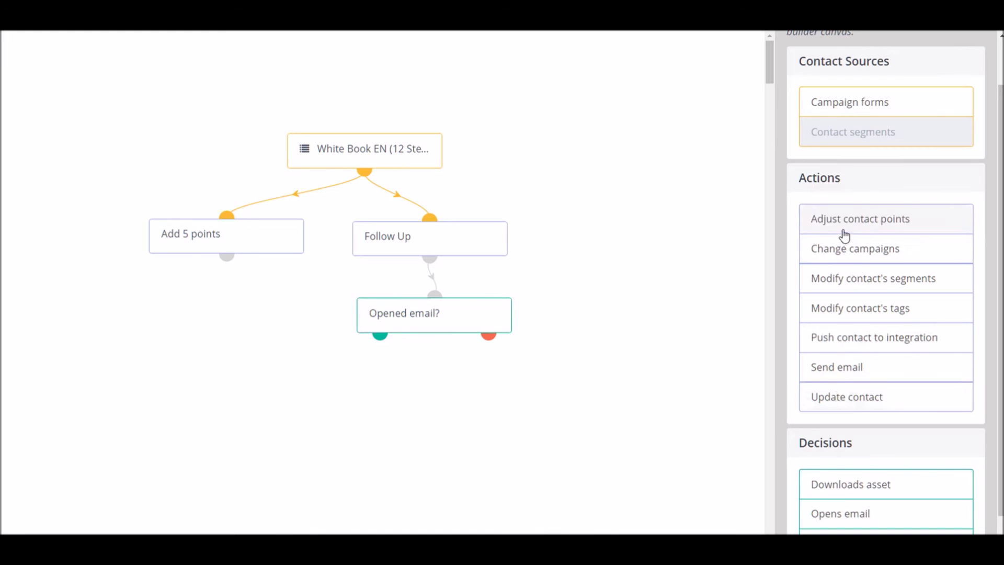
Add an 'Add 2 points' action of 2 points on the decision's yes branch.
left_click_drag(844, 232, 246, 410)
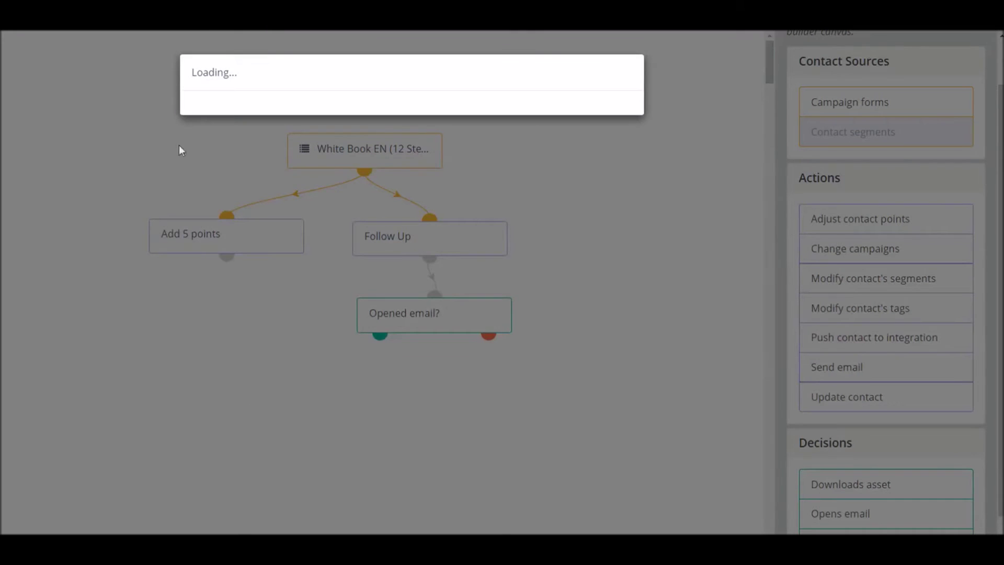
left_click(275, 139)
type("Add 2 points")
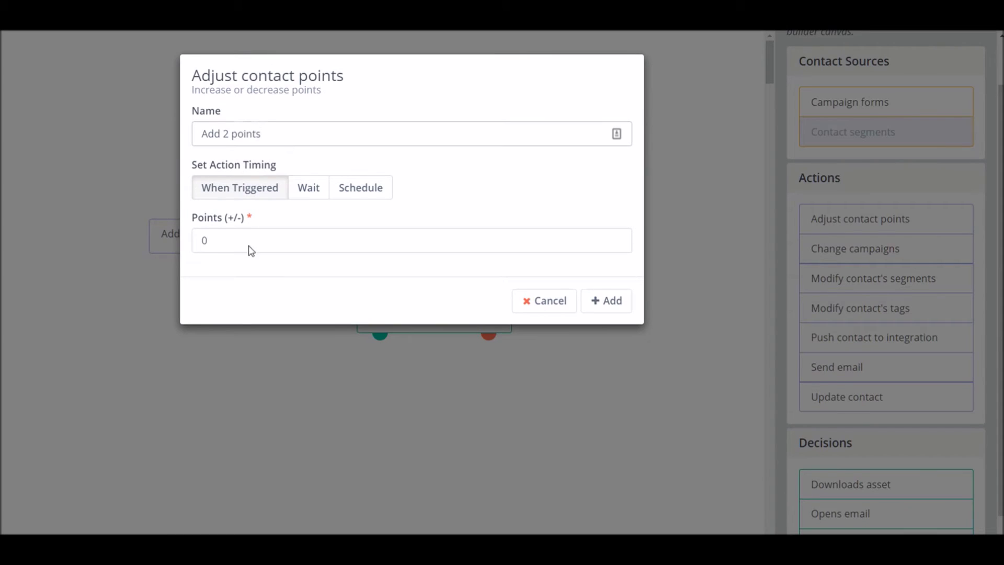
left_click(249, 246)
type("2")
left_click(612, 309)
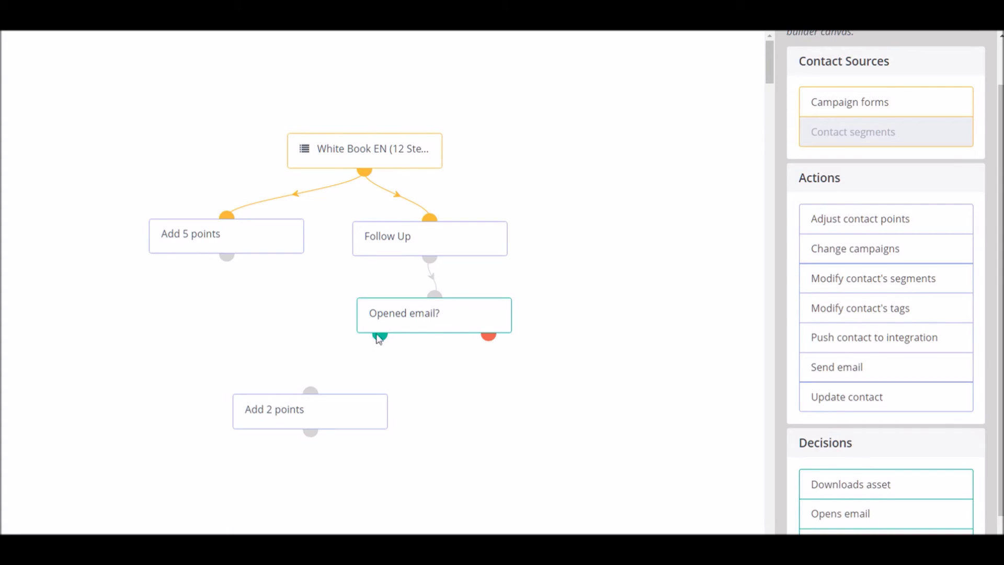
left_click_drag(380, 336, 305, 395)
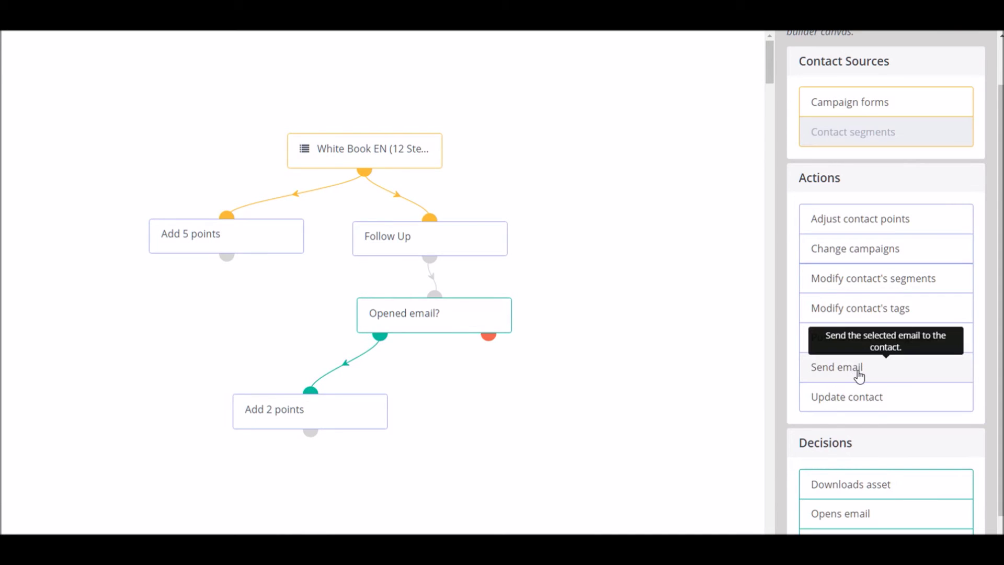
Add a Relaunch step sending EN White Paper (12 Steps) Unopened Email after 14 days, on the no branch.
left_click_drag(856, 372, 445, 421)
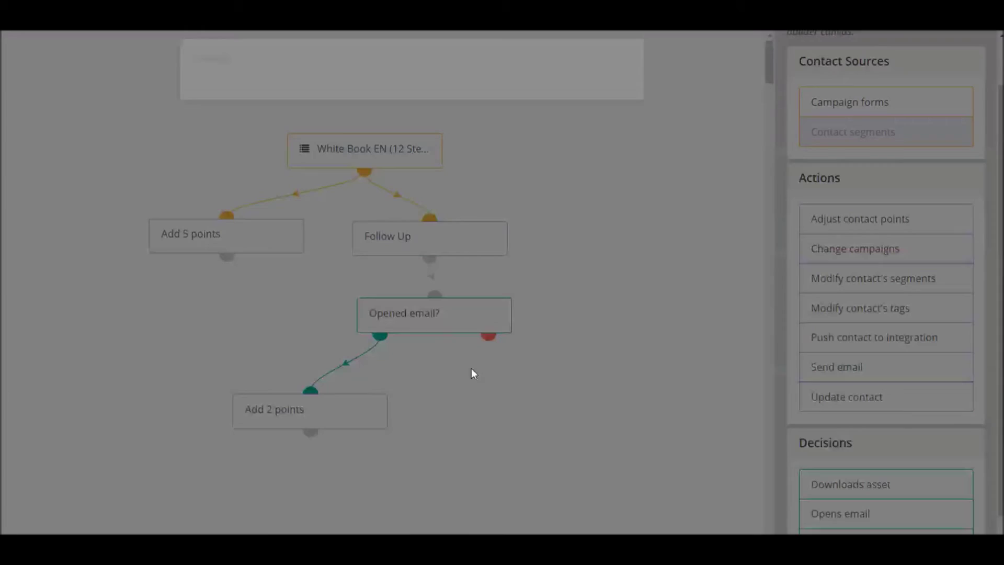
left_click(246, 133)
type("Relaunch")
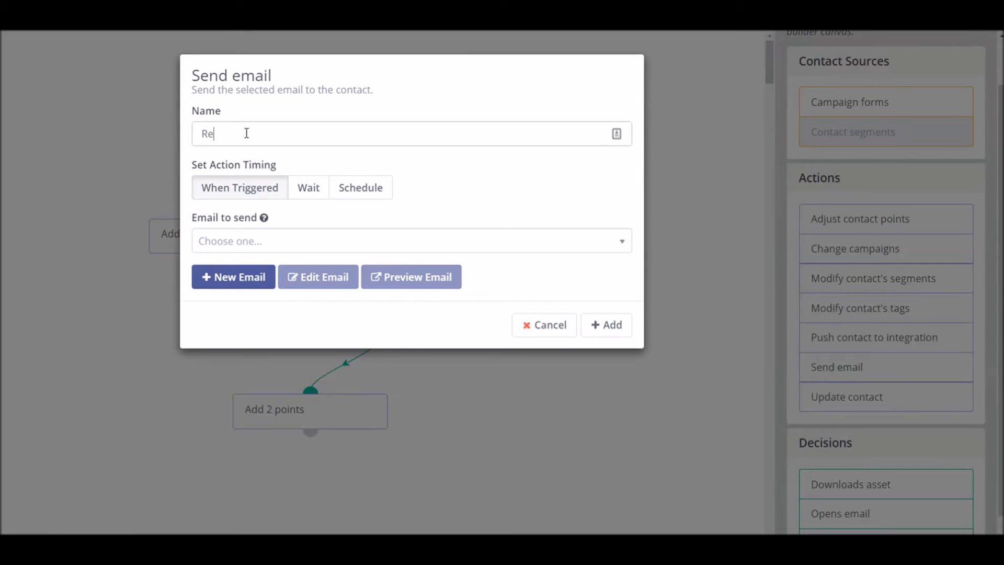
left_click(324, 194)
left_click_drag(286, 224, 181, 228)
type("14")
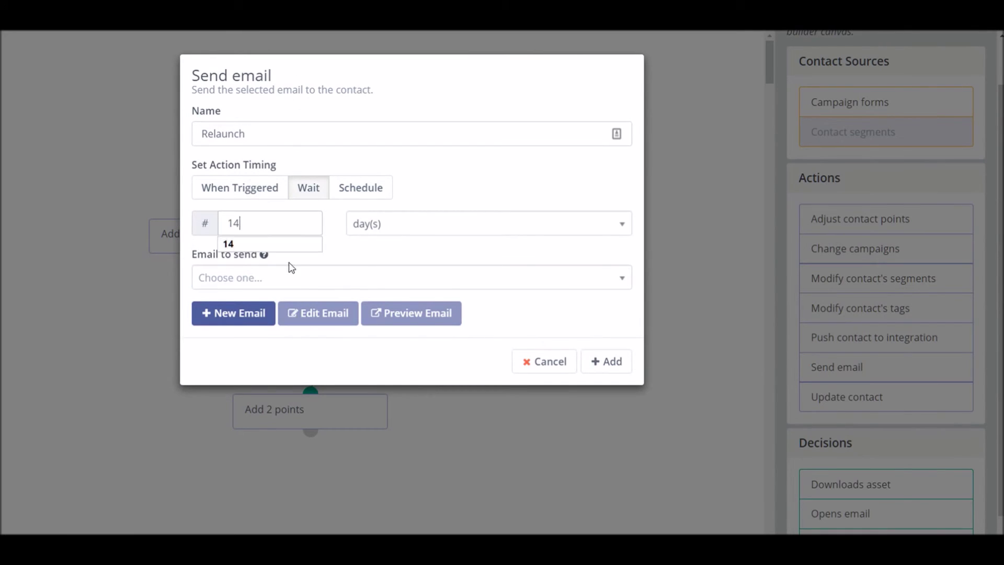
left_click(292, 277)
scroll(312, 366, "down", 5)
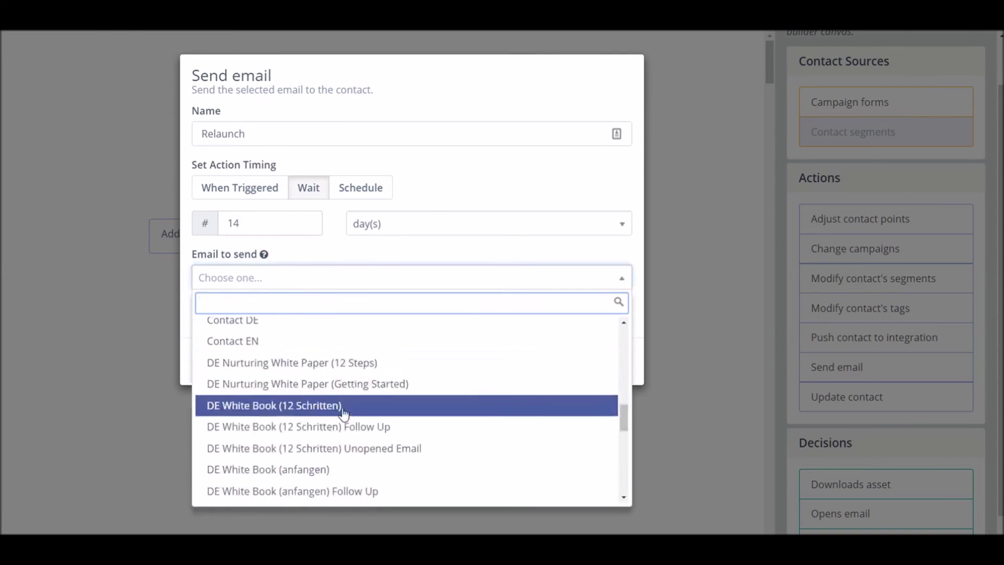
scroll(361, 387, "down", 3)
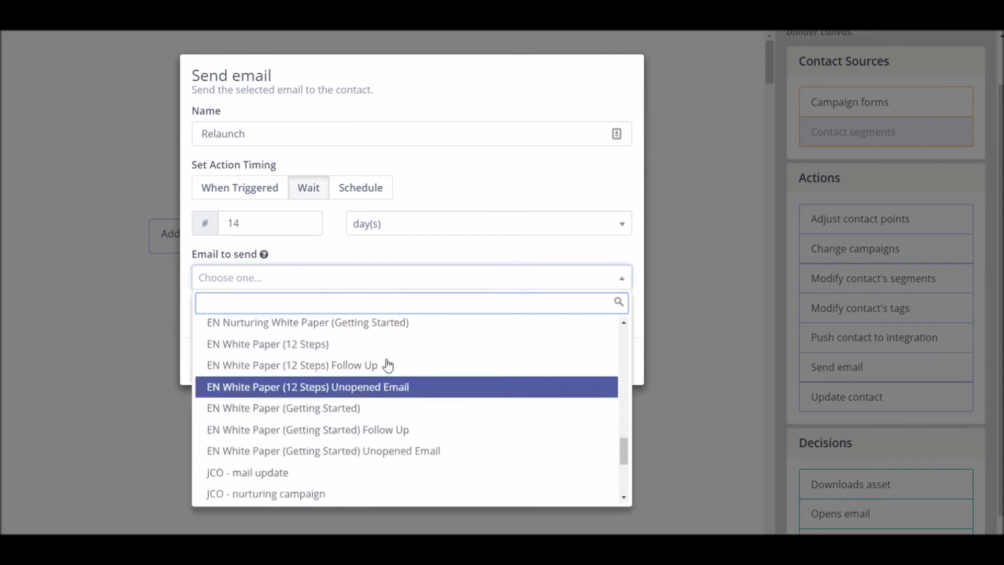
left_click(373, 390)
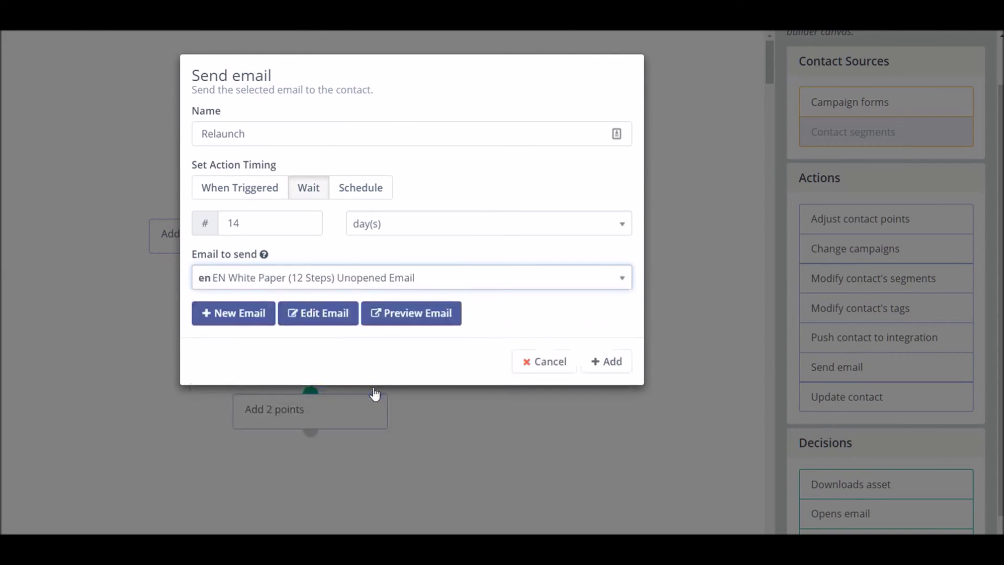
left_click(615, 366)
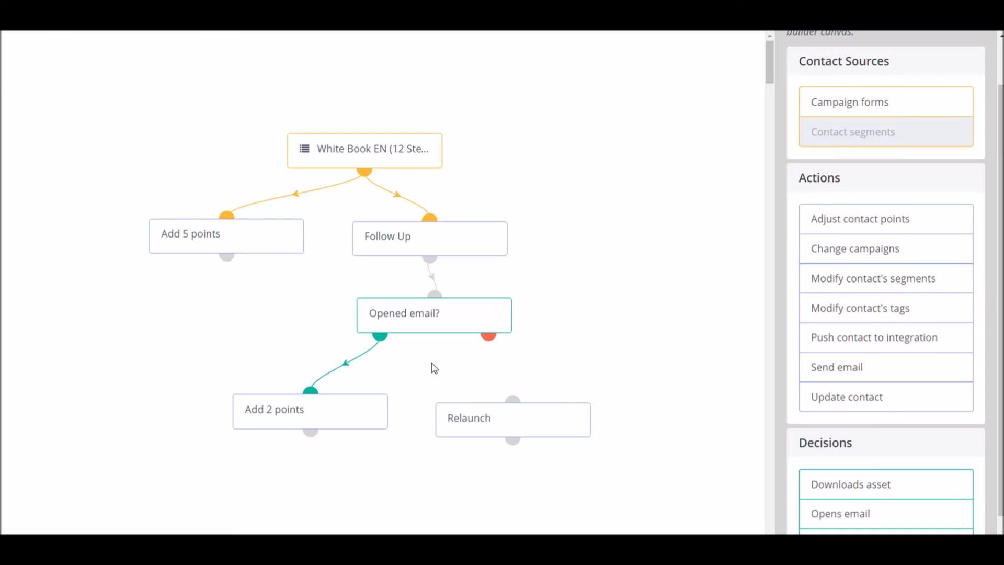
left_click_drag(484, 339, 513, 415)
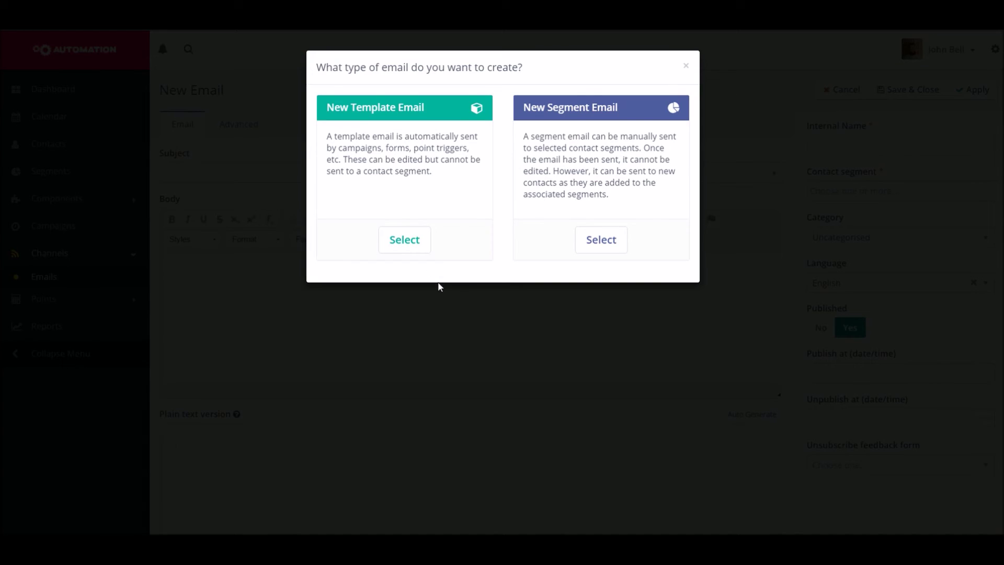
Start a template email, apply the Nature theme, and launch its visual builder.
left_click(405, 240)
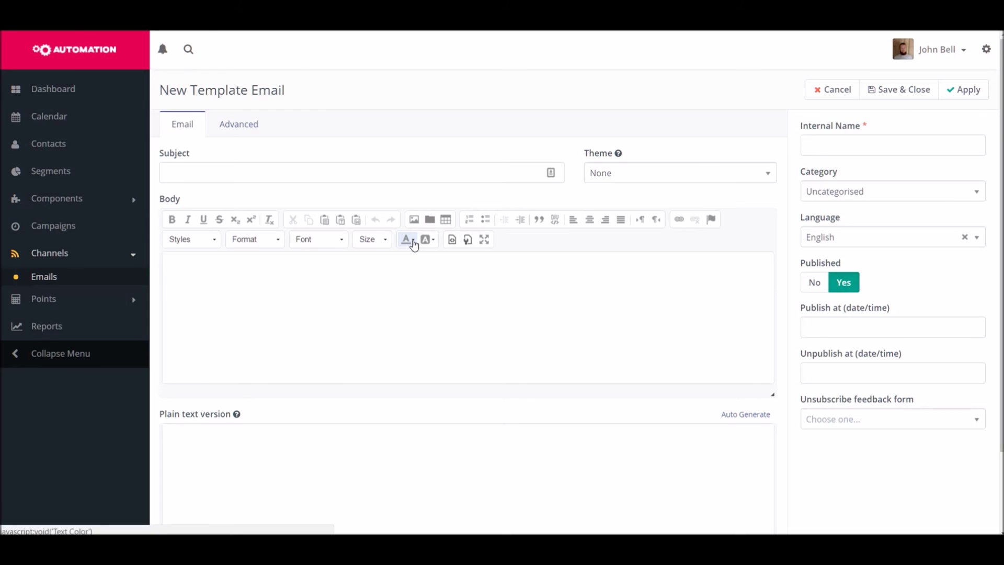
left_click(453, 240)
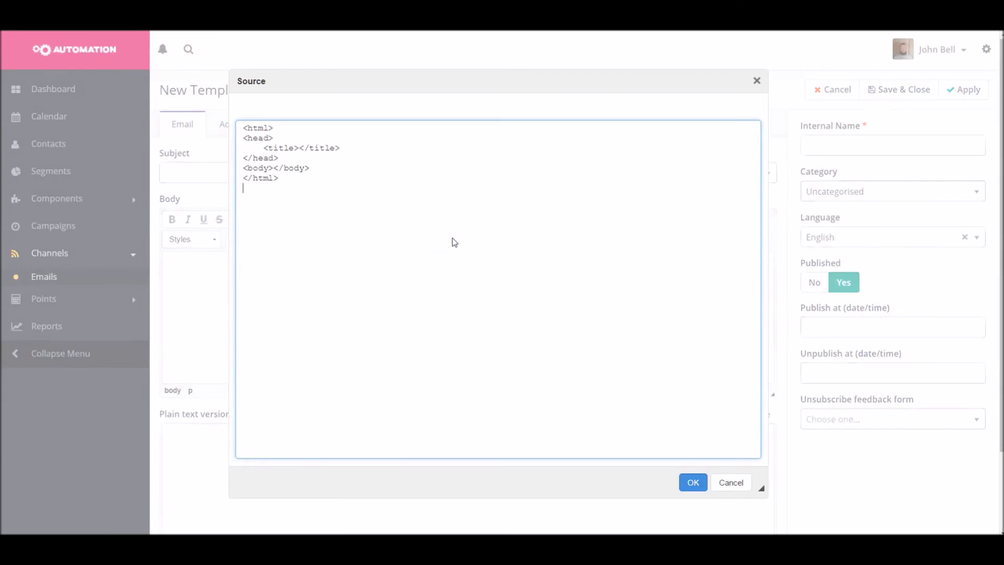
left_click(694, 482)
left_click(674, 174)
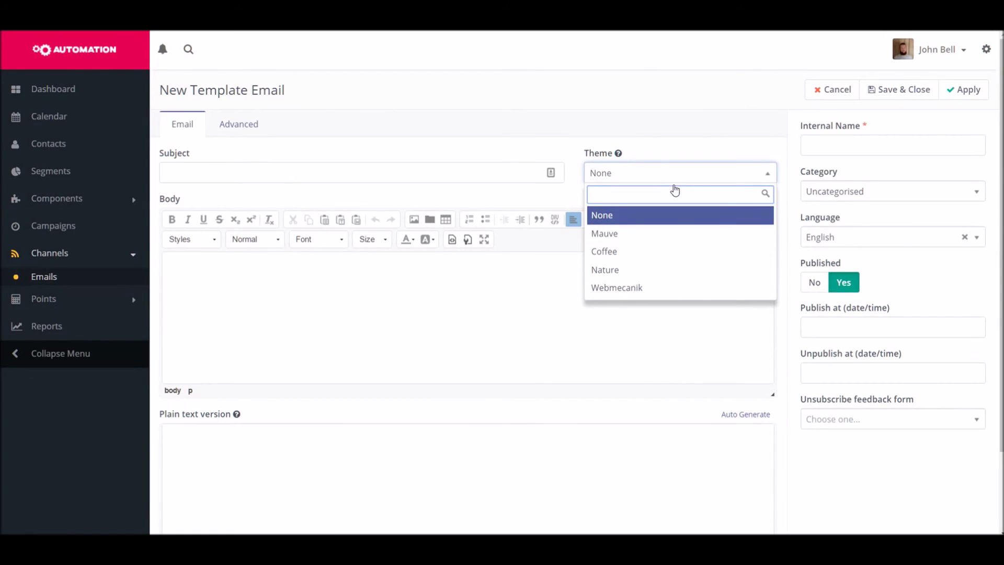
left_click(661, 270)
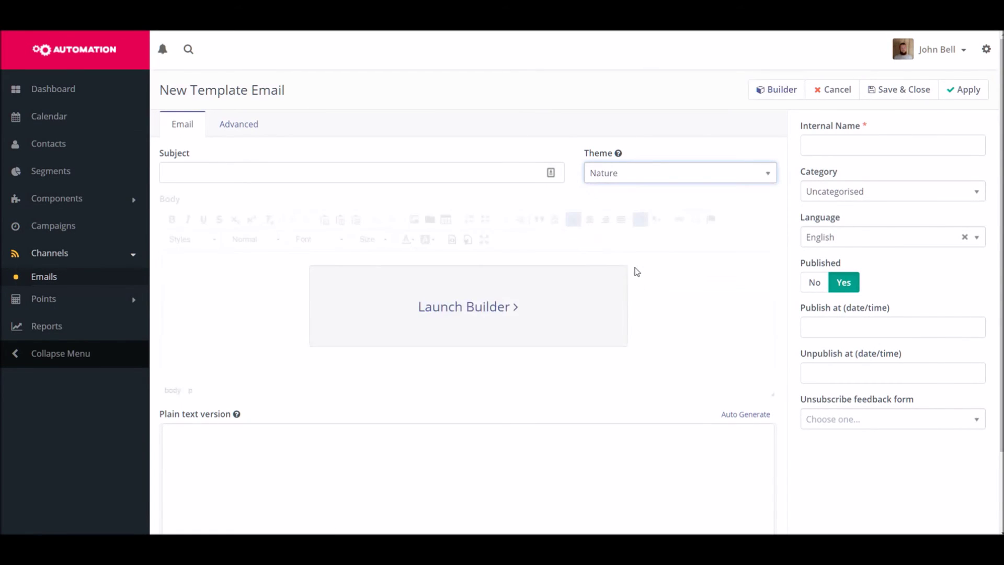
left_click(505, 314)
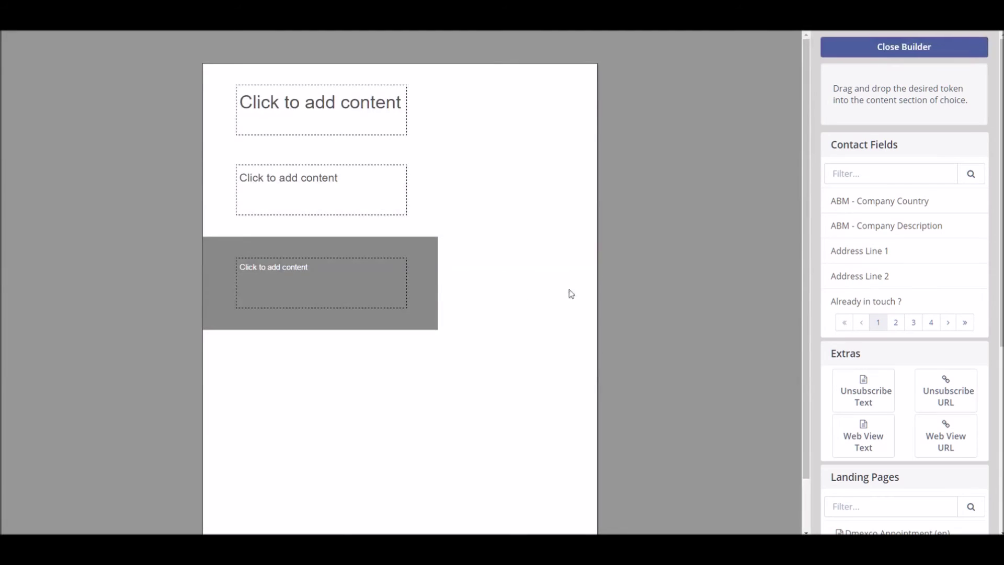
Add Unsubscribe Text to the grey footer block and a 'View in browser' web view link to the top block.
left_click_drag(865, 381, 311, 270)
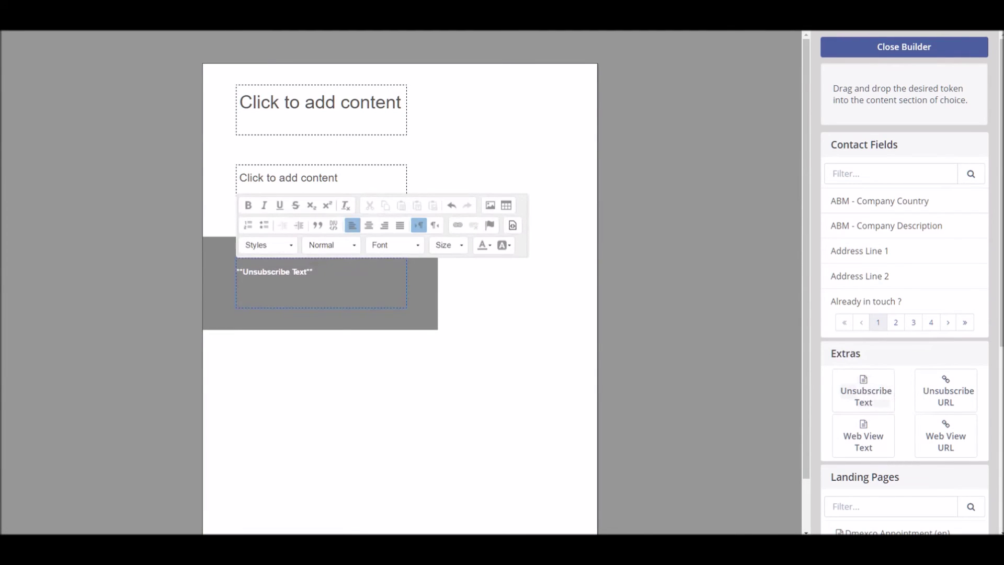
left_click_drag(602, 217, 340, 107)
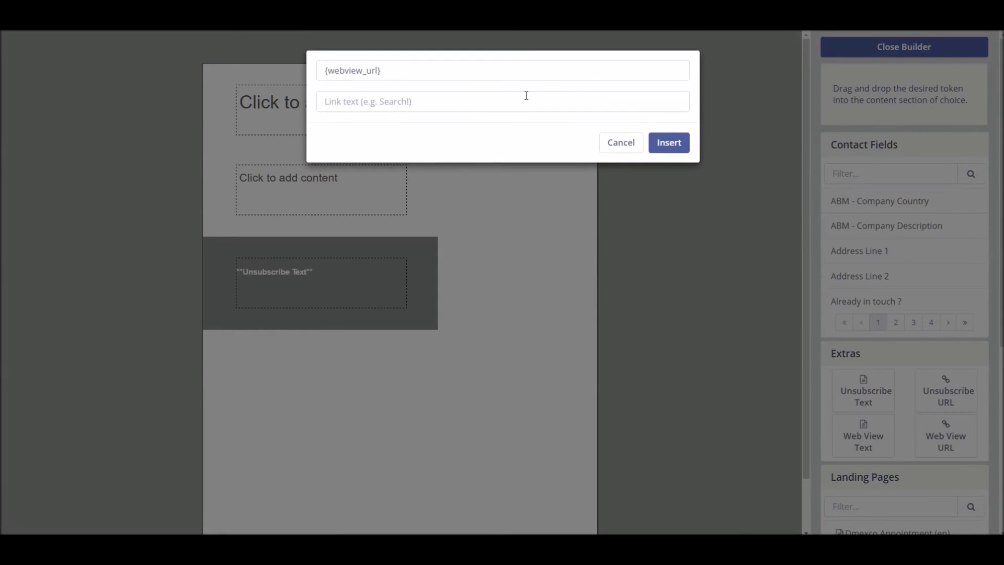
type("View in browser")
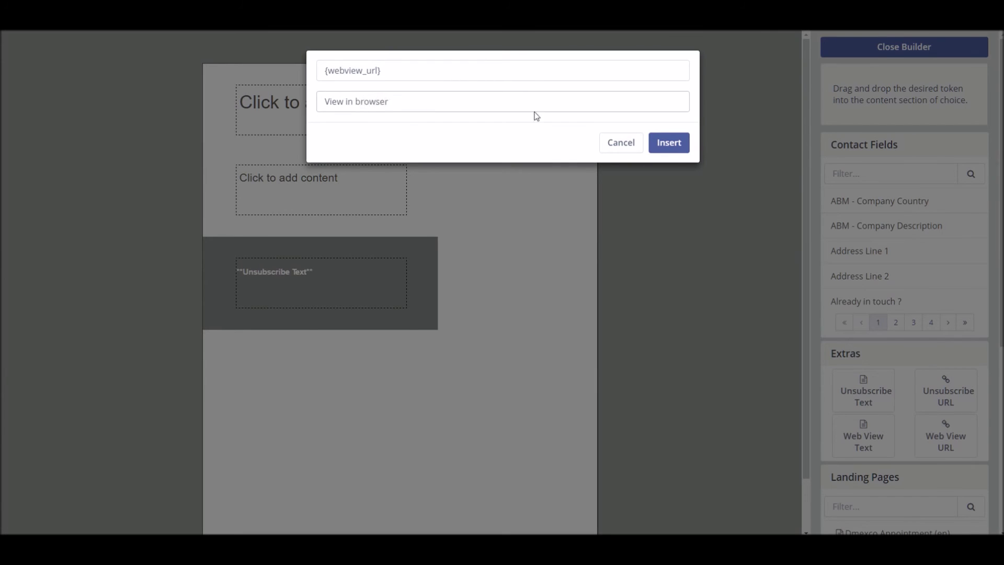
left_click(670, 144)
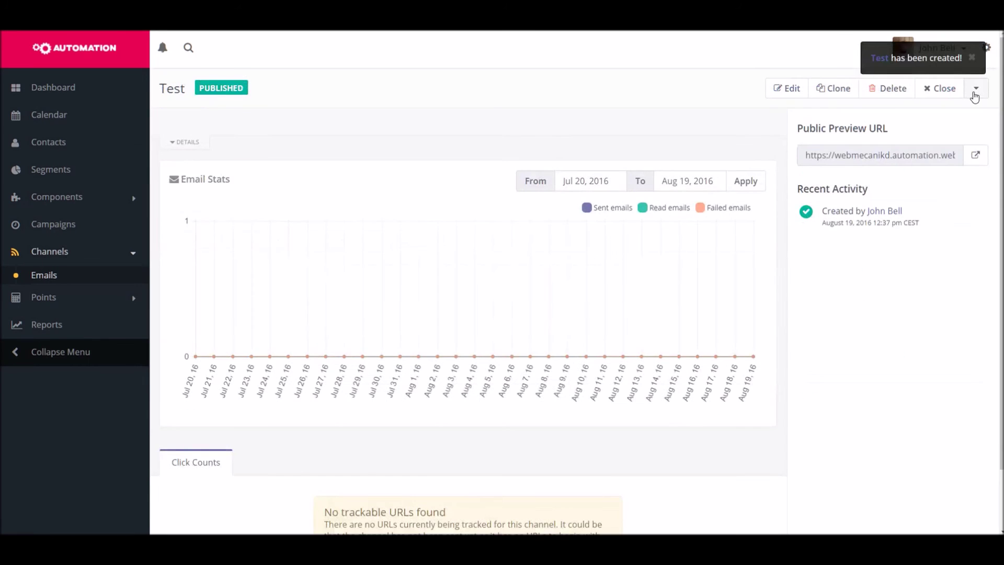
Add an A/B test variant of the Test email with traffic weight 50 and Download rate winner criteria.
left_click(975, 90)
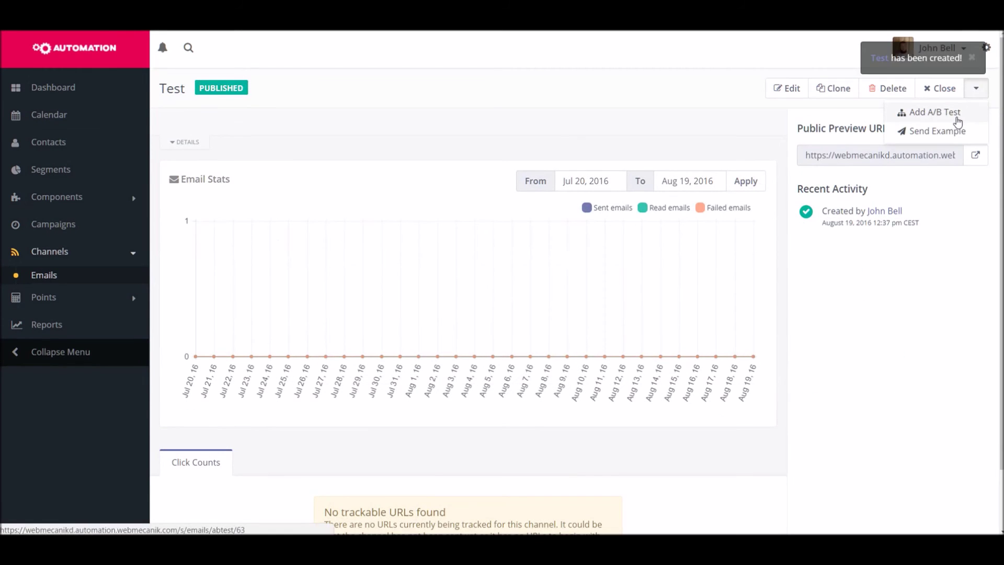
left_click(957, 120)
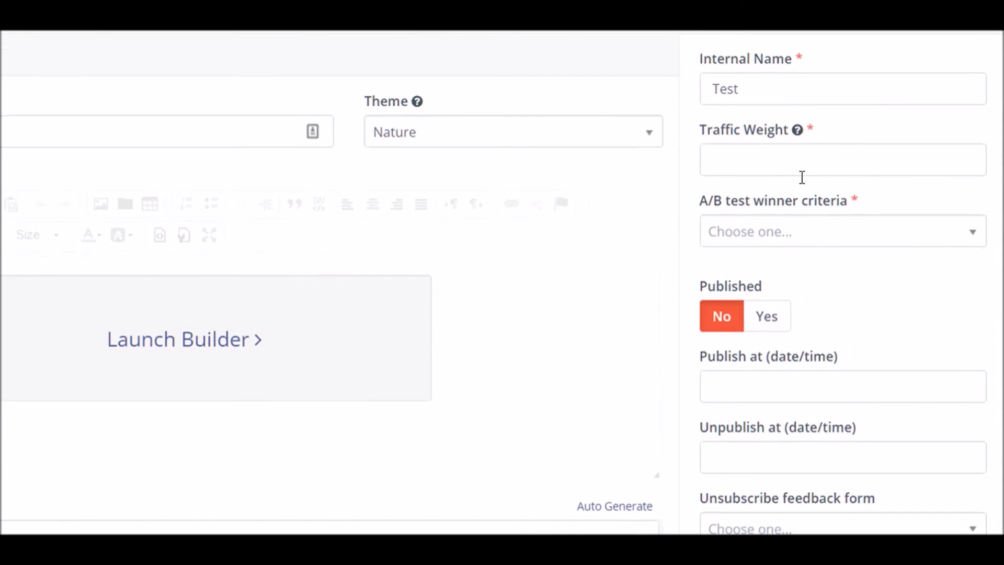
left_click(790, 172)
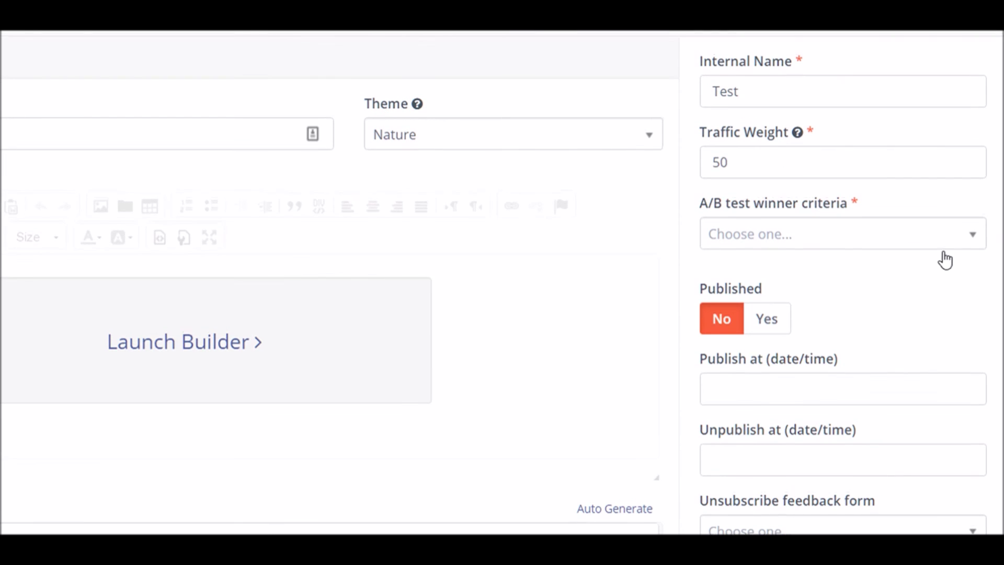
left_click(962, 232)
left_click(862, 357)
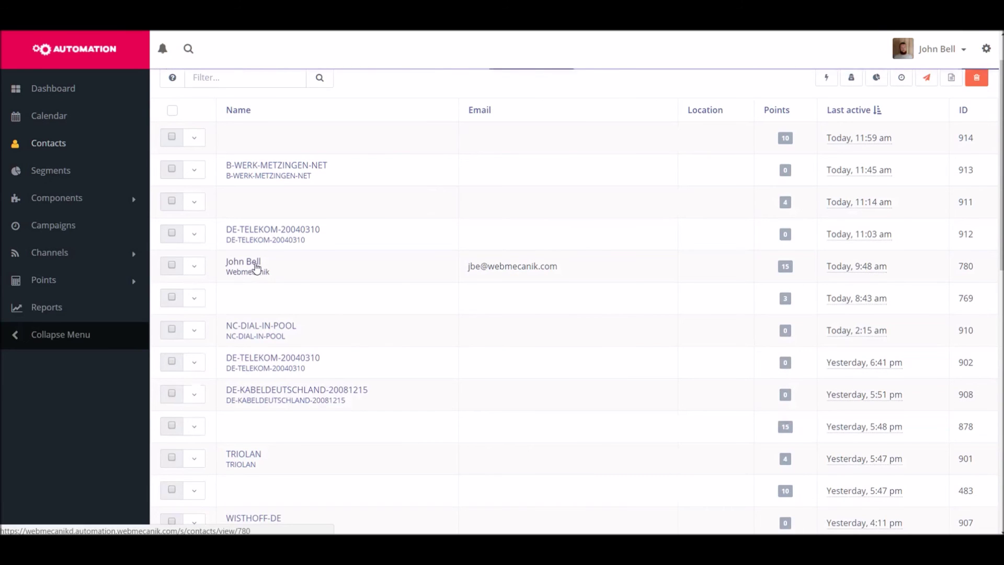
left_click(253, 266)
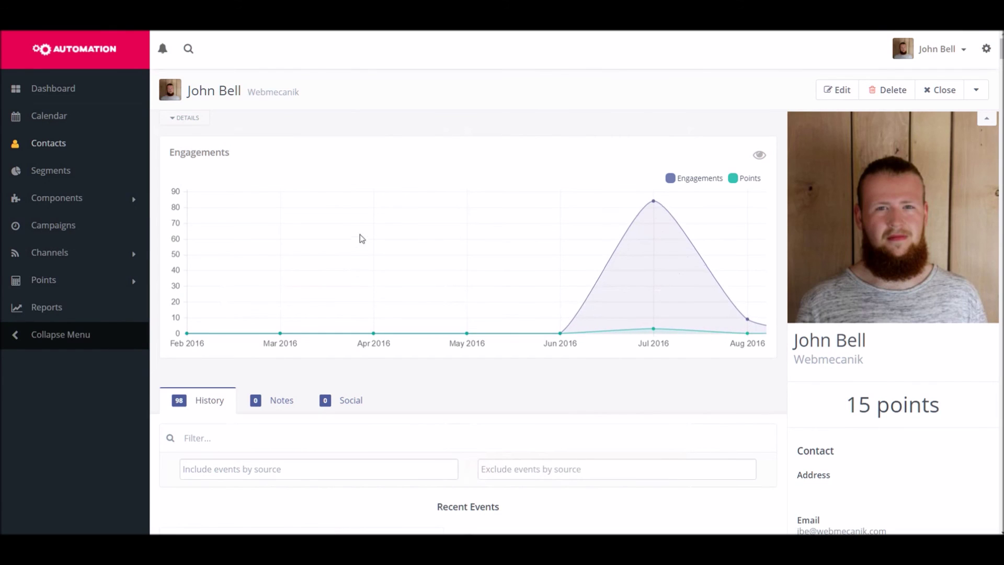
scroll(351, 216, "down", 1)
scroll(352, 218, "down", 2)
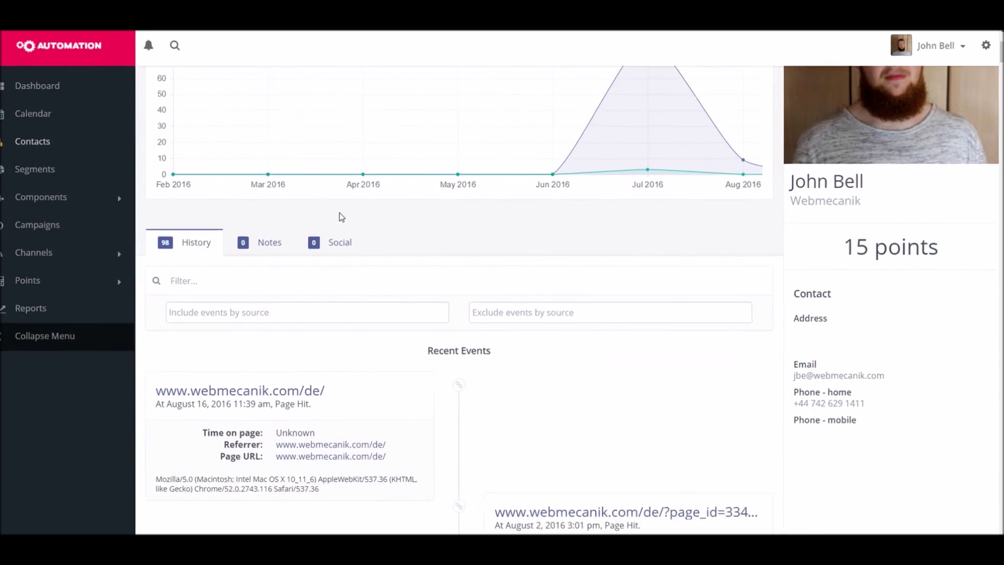
scroll(360, 273, "down", 7)
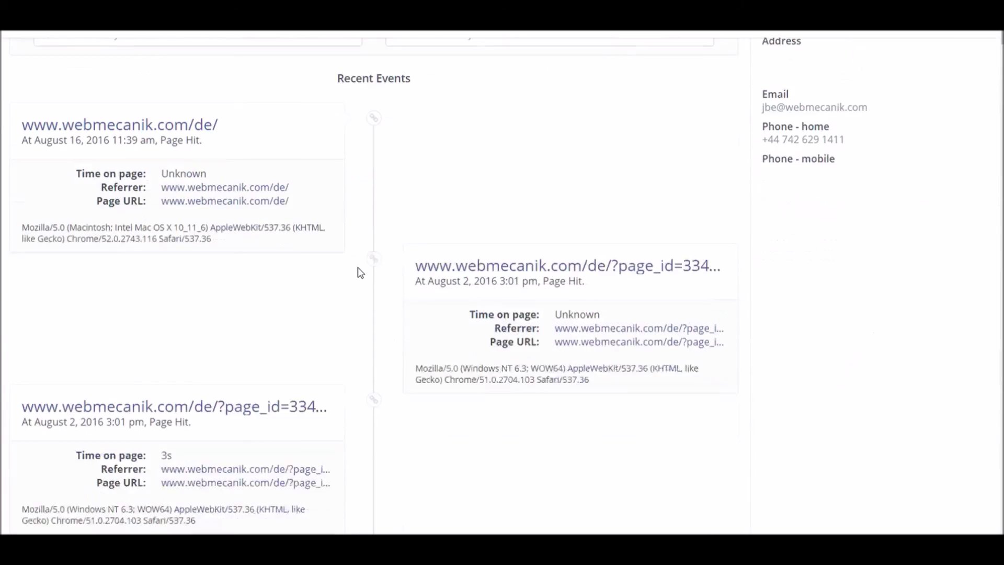
scroll(358, 268, "down", 7)
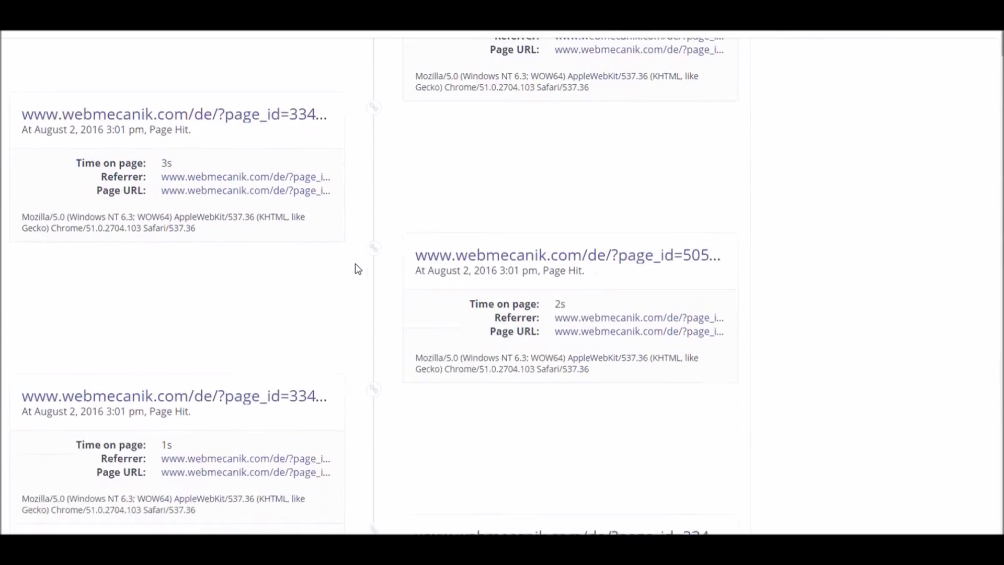
scroll(357, 268, "down", 8)
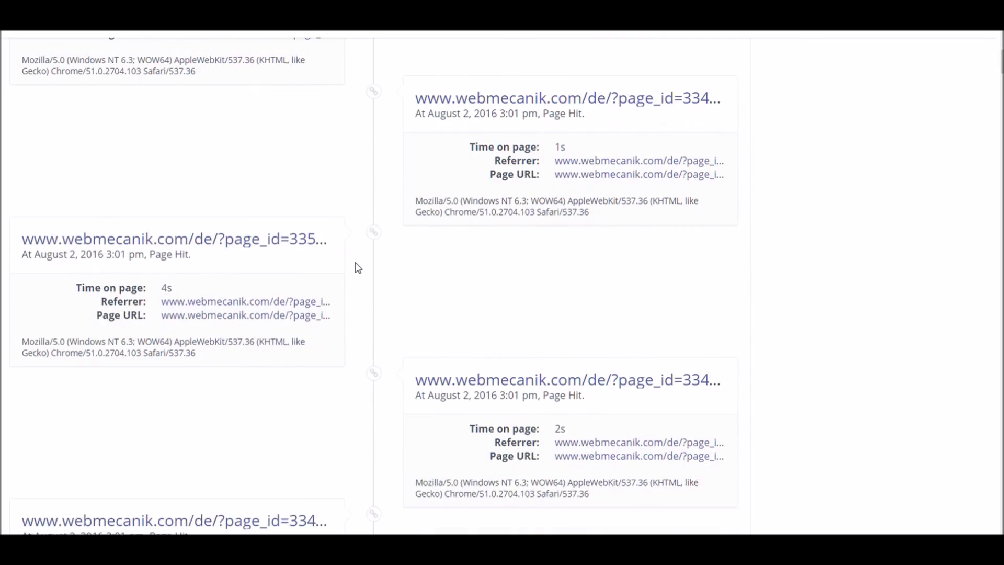
scroll(357, 265, "down", 5)
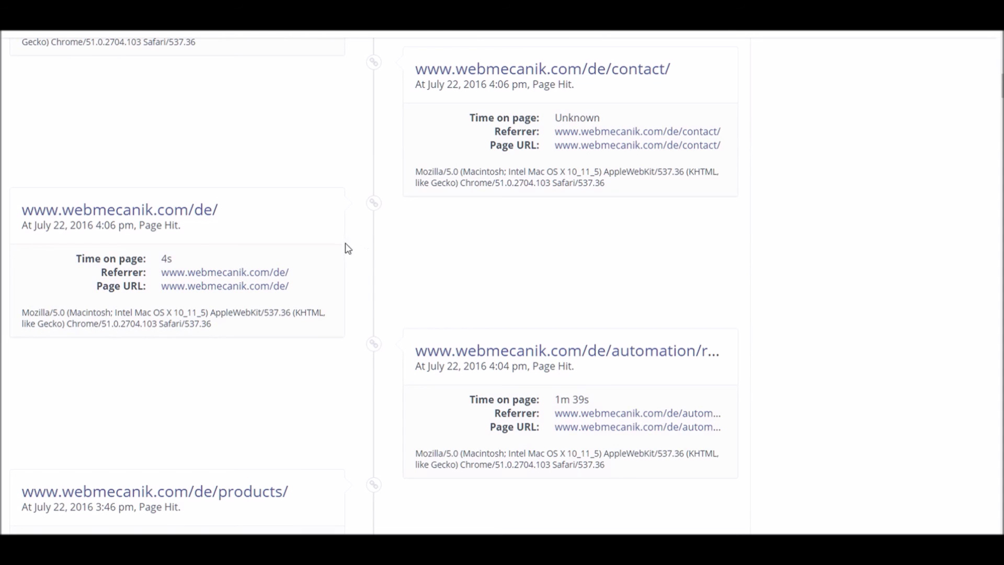
scroll(346, 247, "down", 3)
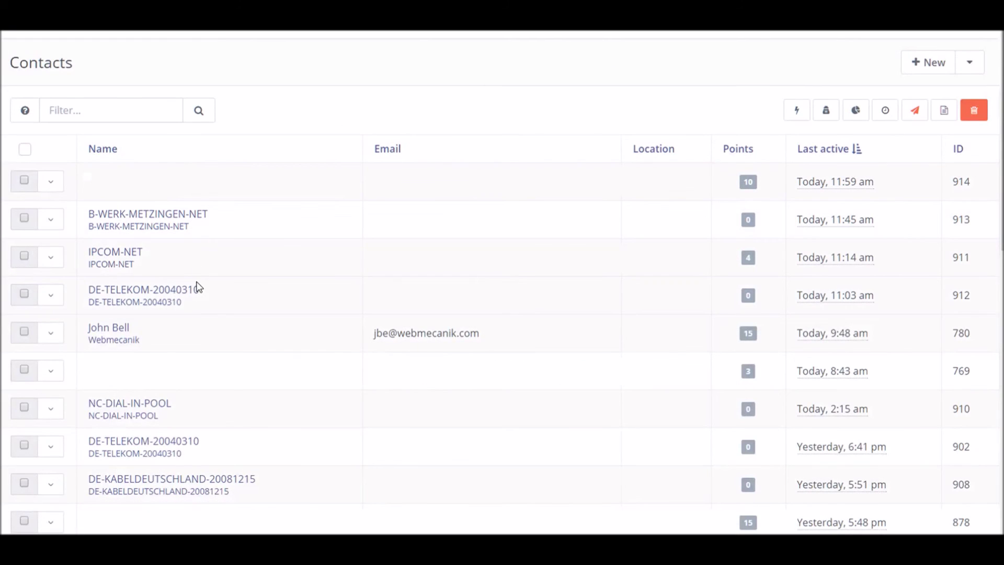
Open the contact's record from the Contacts list and scroll down to its Recent Events history.
left_click(187, 291)
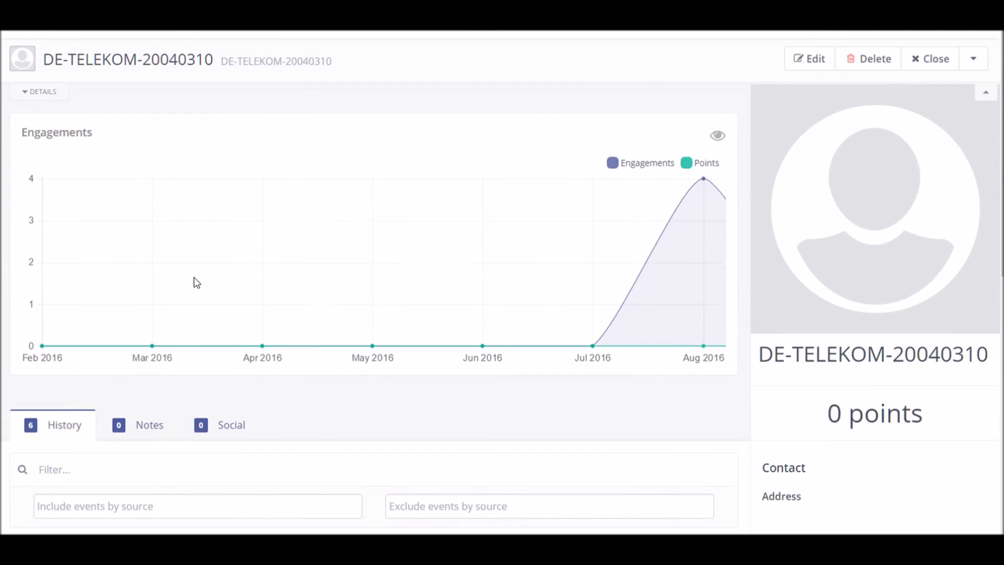
scroll(198, 280, "down", 3)
scroll(209, 271, "down", 5)
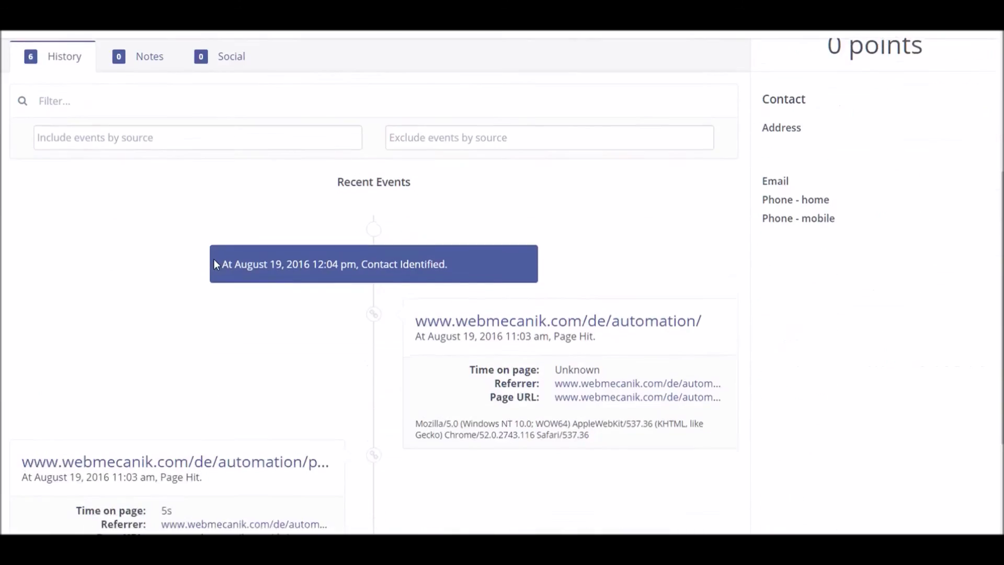